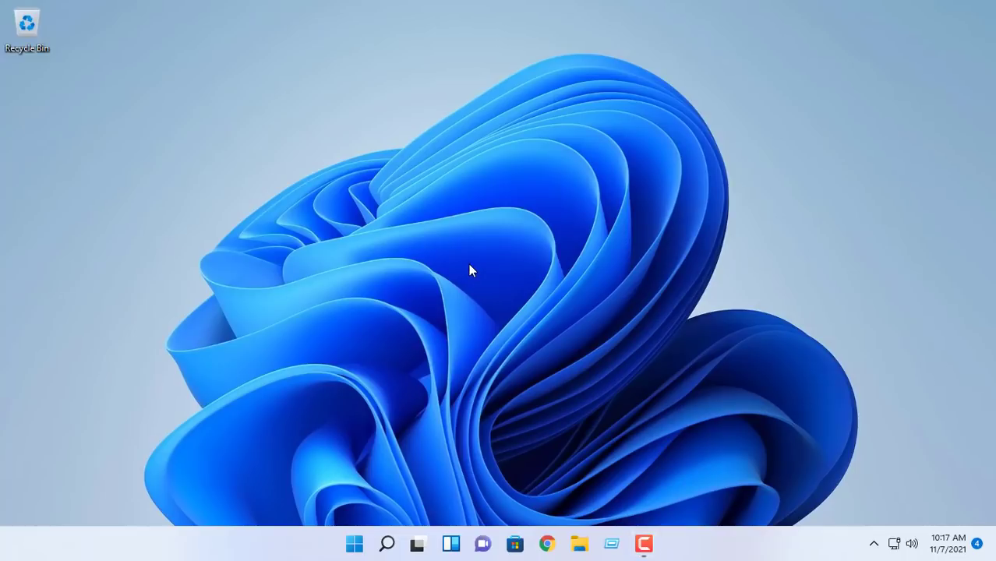
Step: Open the Dynu website in Chrome and sign in with the Google account
click(547, 543)
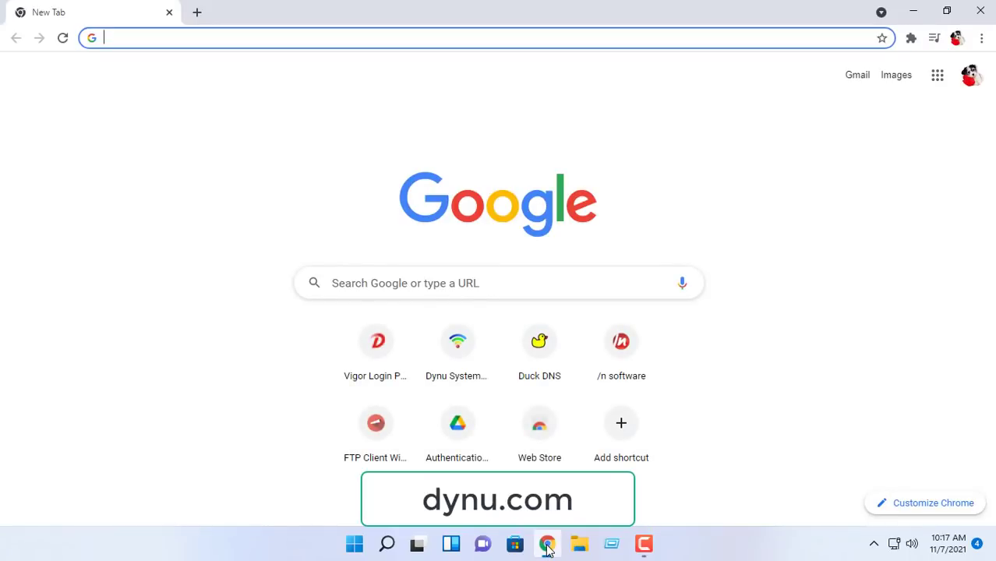
click(458, 355)
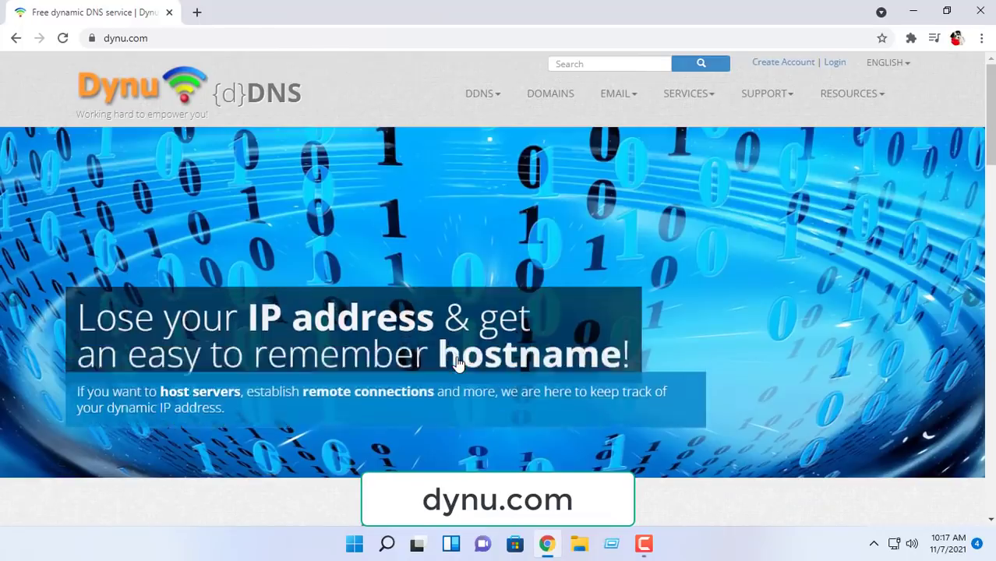
click(157, 38)
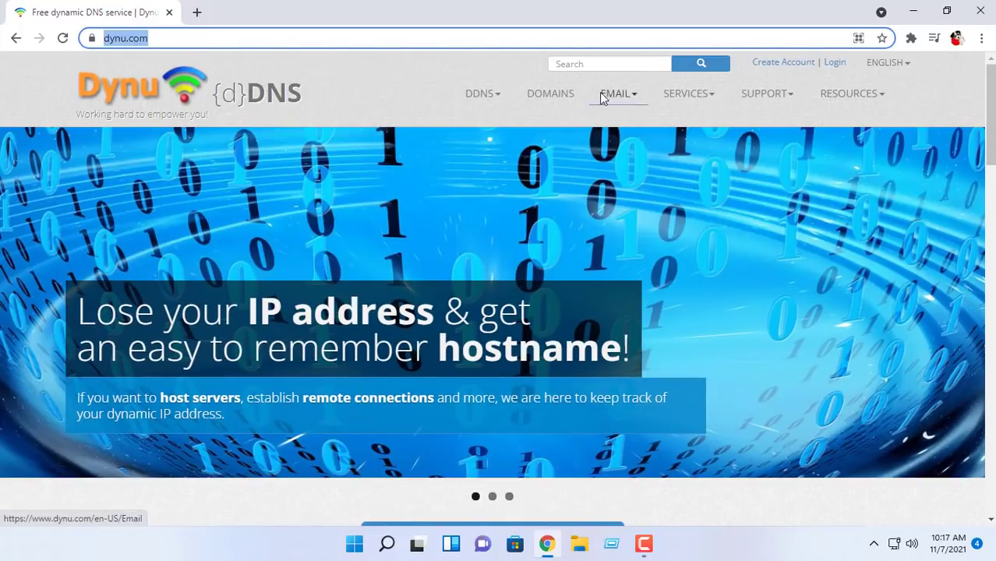
click(839, 64)
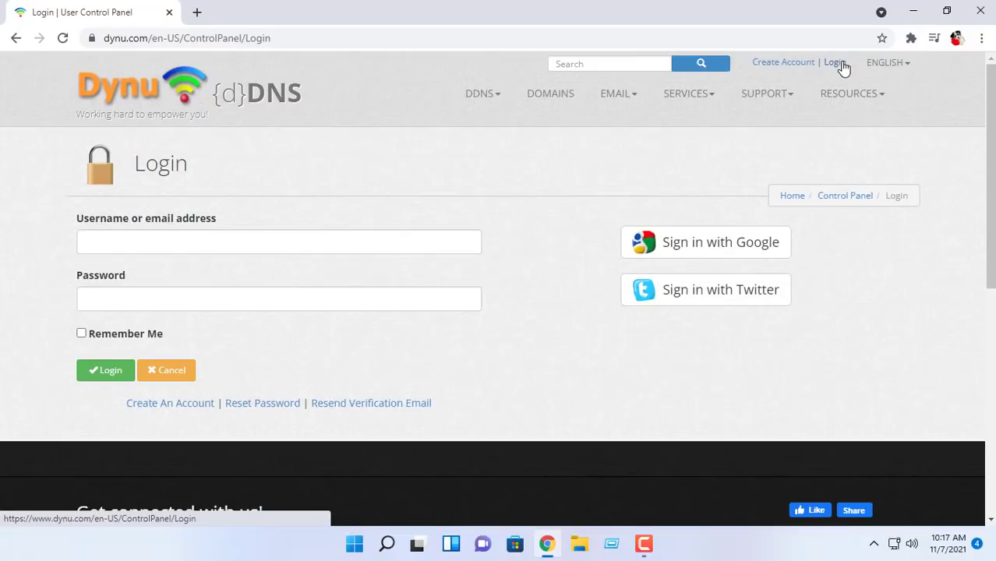
click(738, 248)
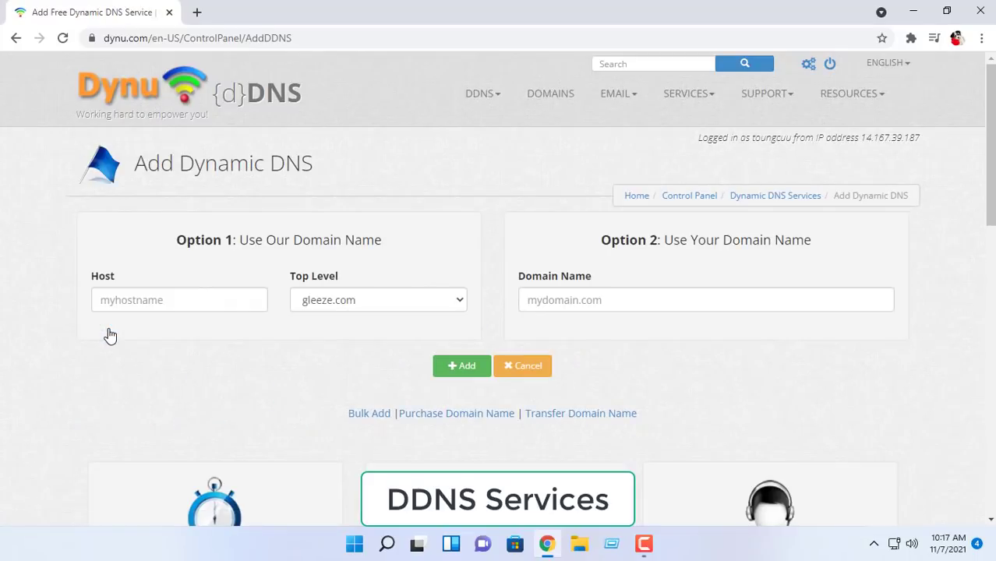
Step: Add the hostname netvn with the freeddns.org top-level domain
click(167, 299)
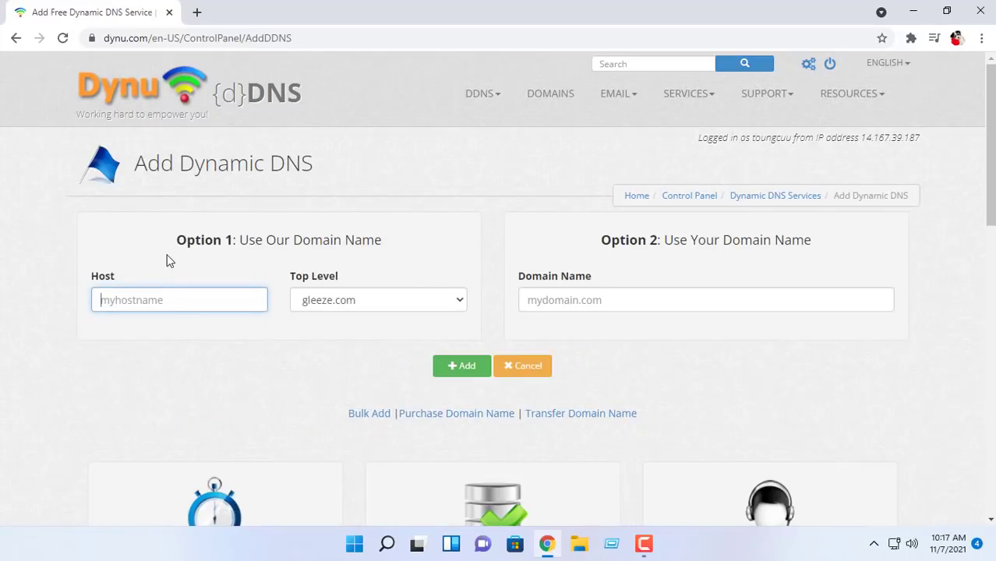
text(netvn)
click(388, 302)
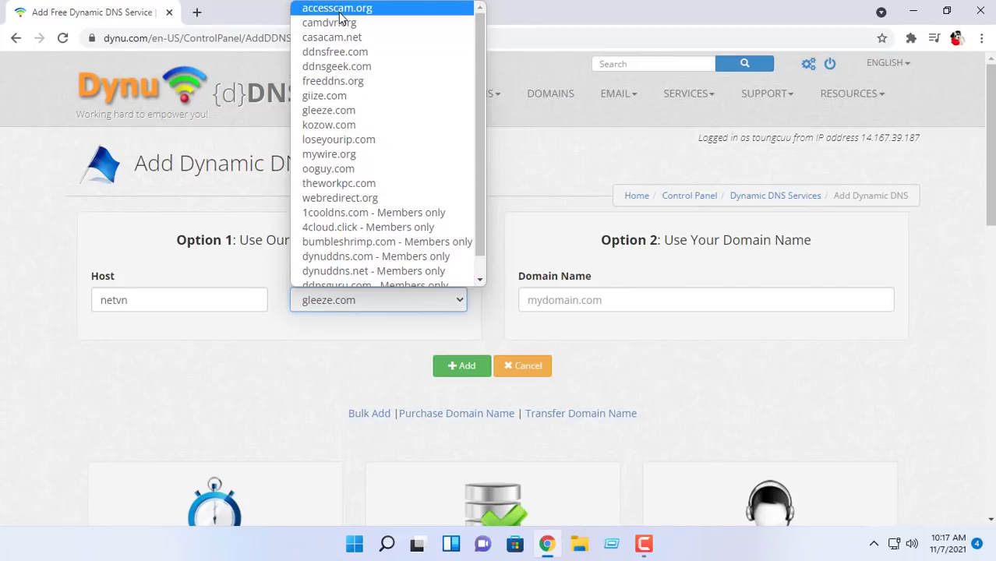
click(341, 81)
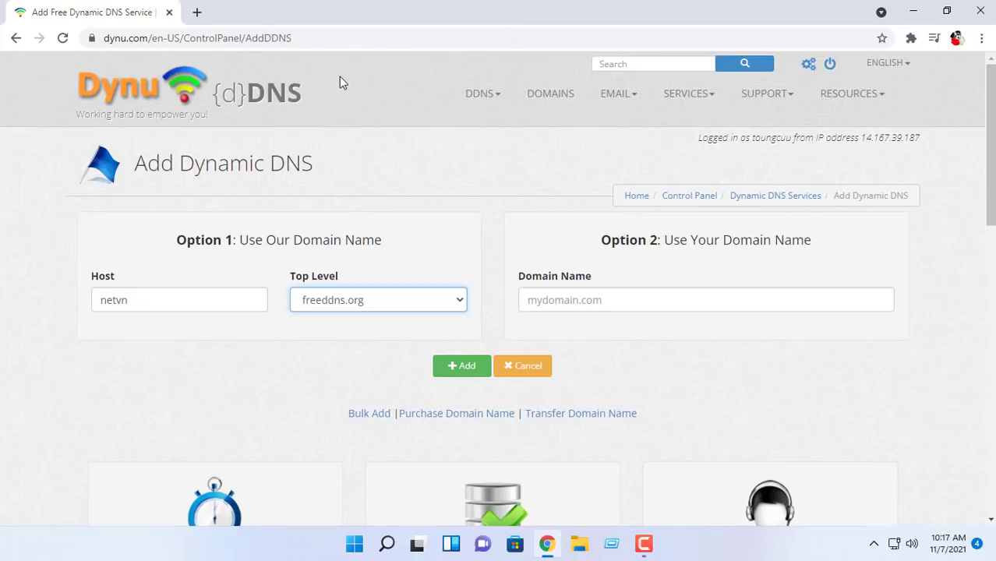
click(462, 366)
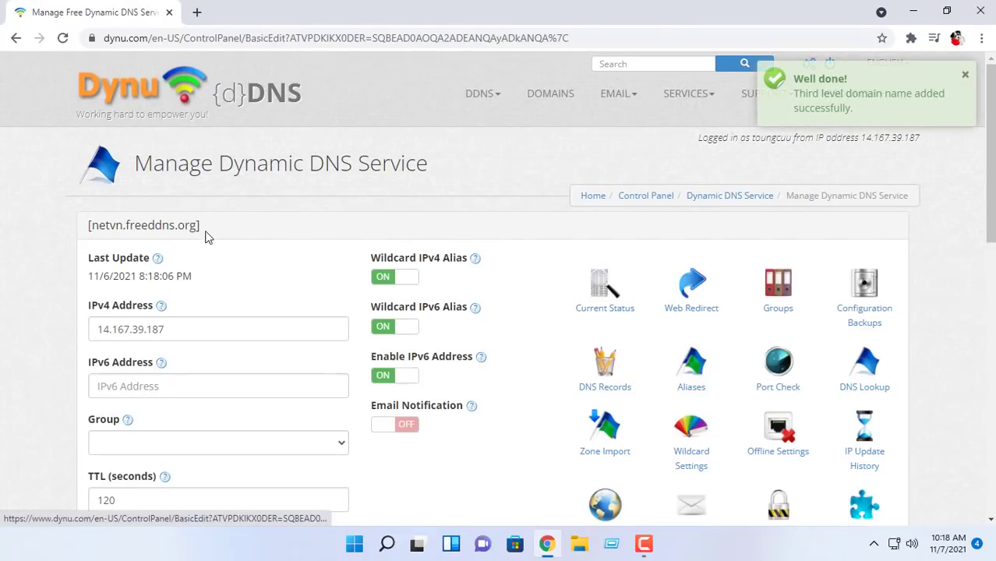
Step: Download the Dynu IP Update Client for Windows and show the zip in its folder
scroll(234, 236, down, 3)
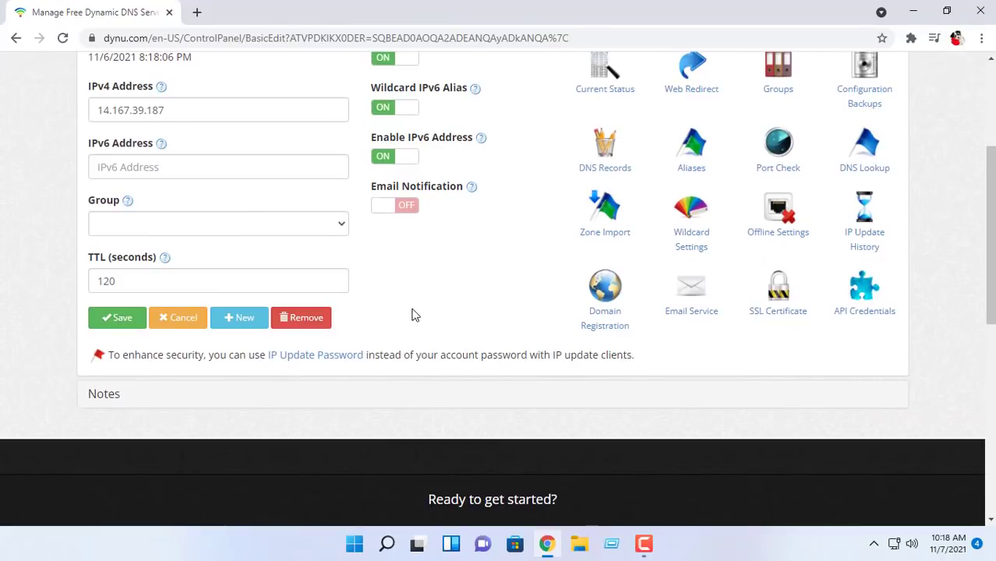
scroll(415, 315, up, 3)
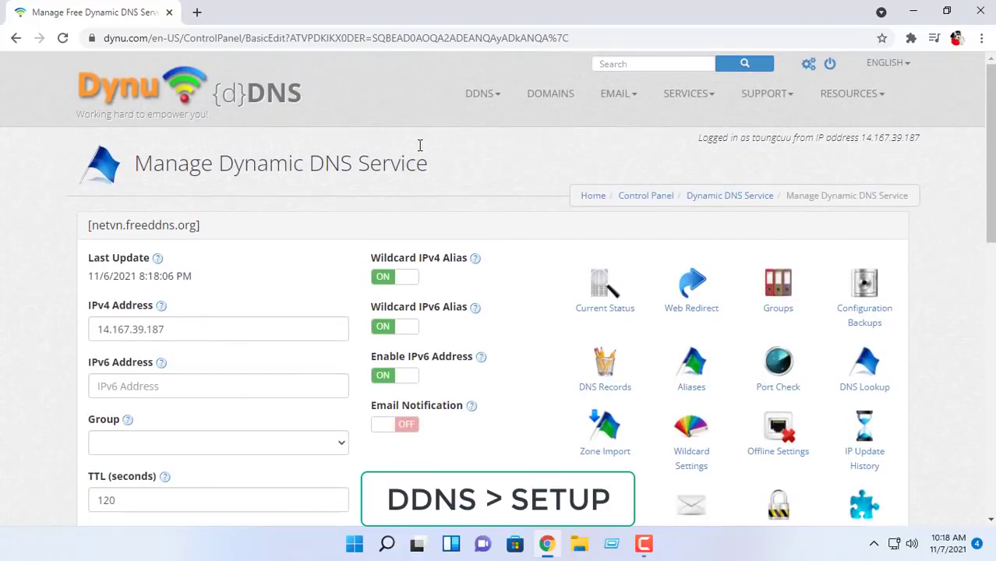
mouse_move(503, 99)
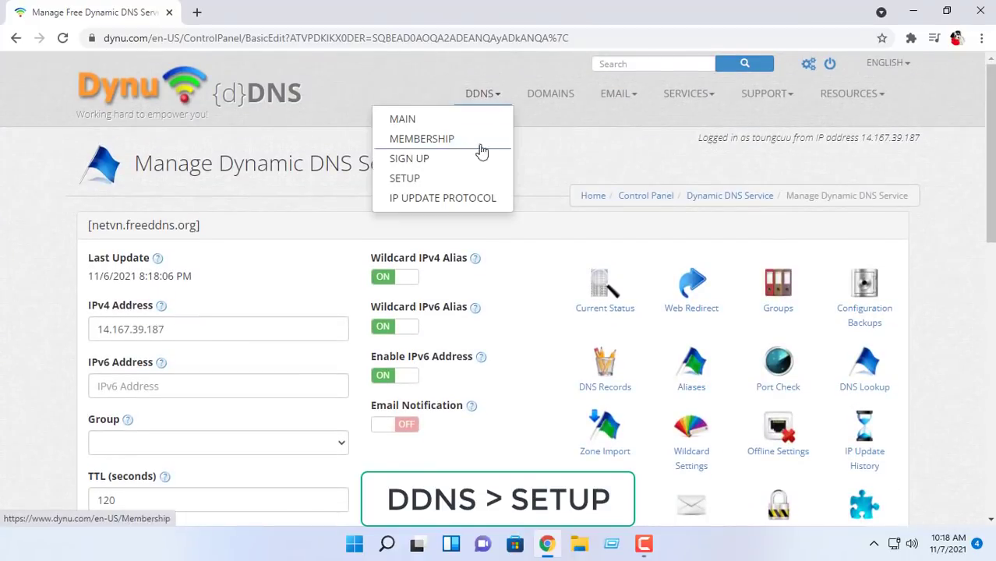
click(471, 184)
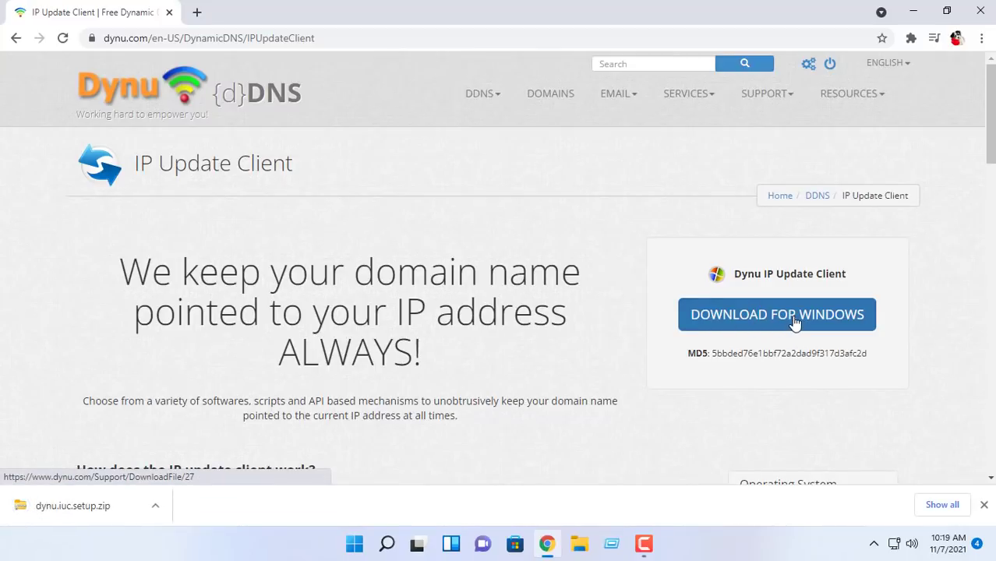
click(156, 506)
click(210, 457)
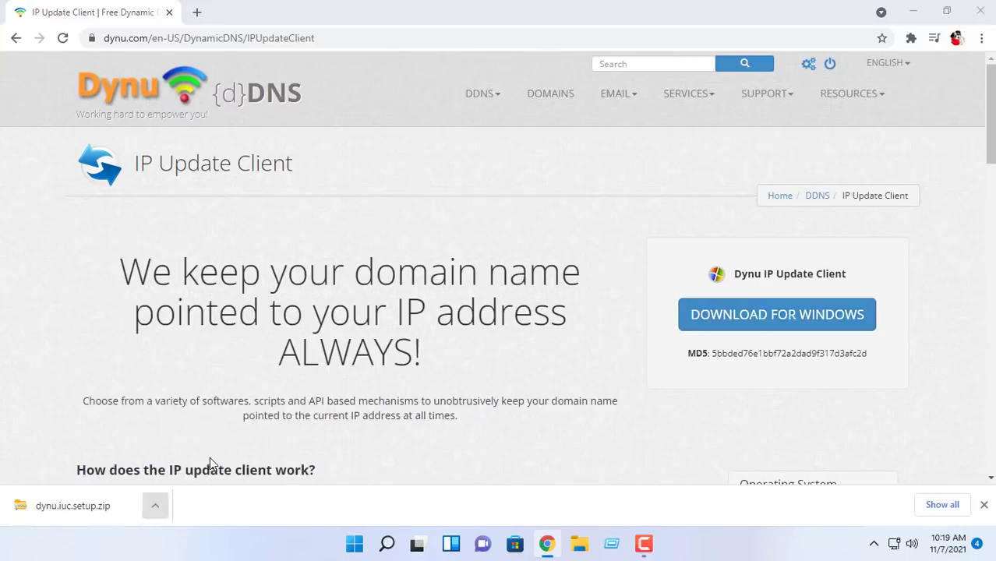
Step: Extract the zip into dynu.iuc.setup and launch the Dynu.IUC.Setup.5.4 installer
right_click(173, 153)
click(226, 270)
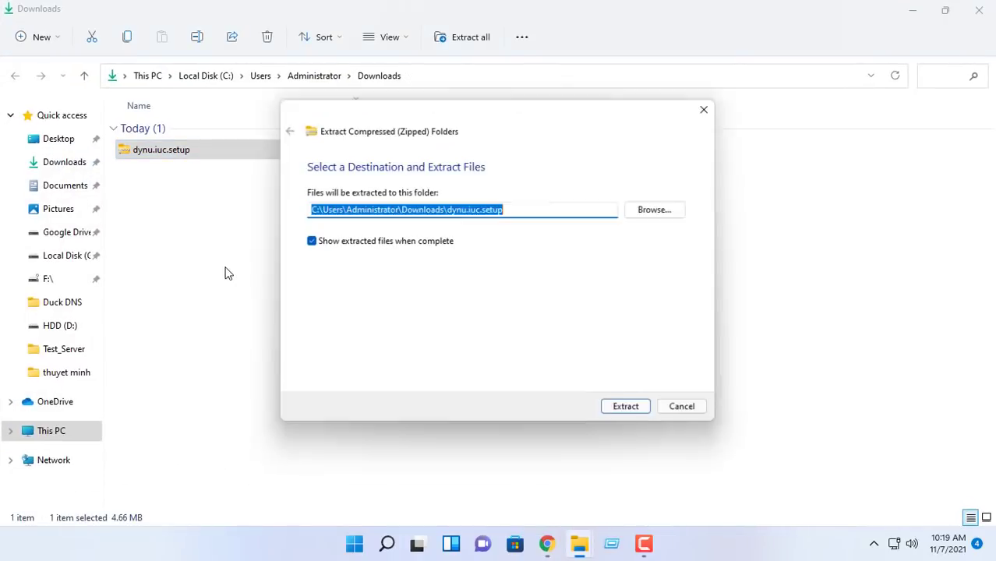
click(627, 410)
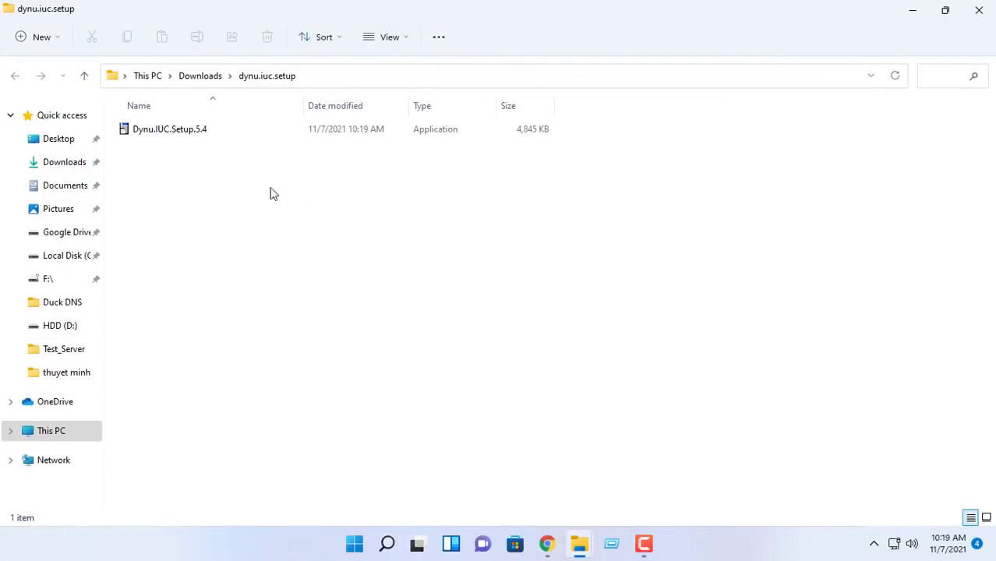
double_click(177, 130)
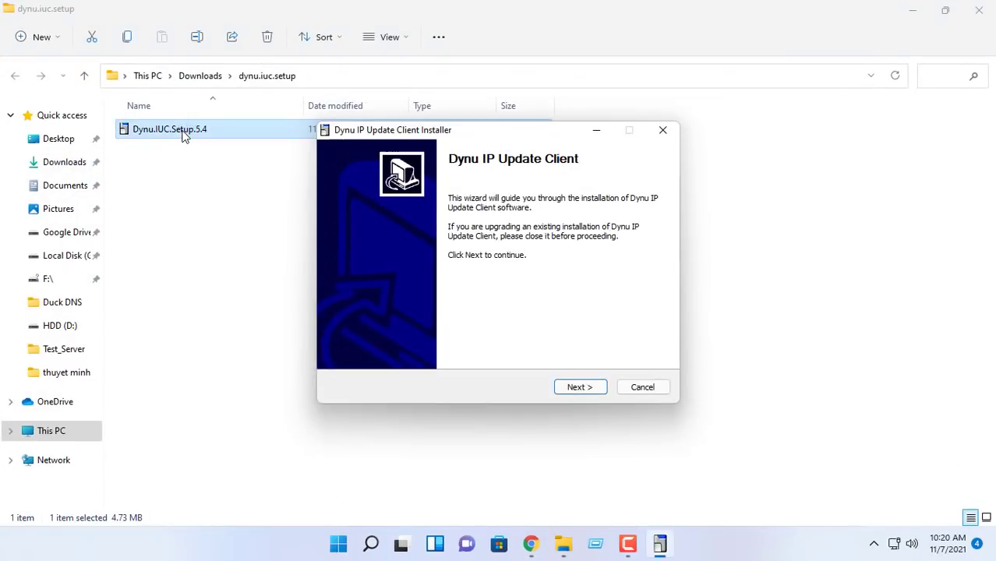
Step: Install the client to the default folder, accepting the license, and launch it on finish
click(979, 10)
click(897, 11)
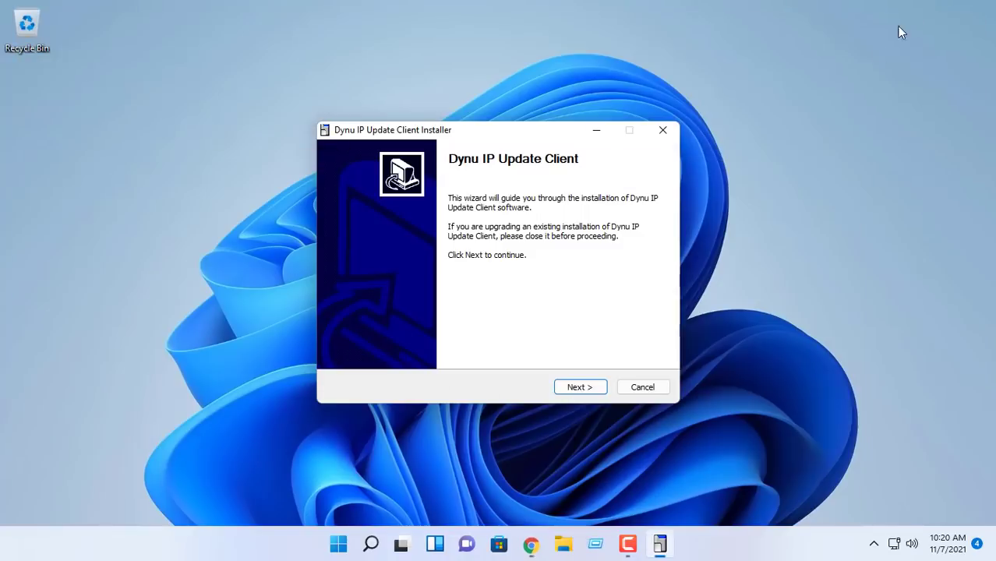
click(597, 388)
click(462, 341)
click(583, 386)
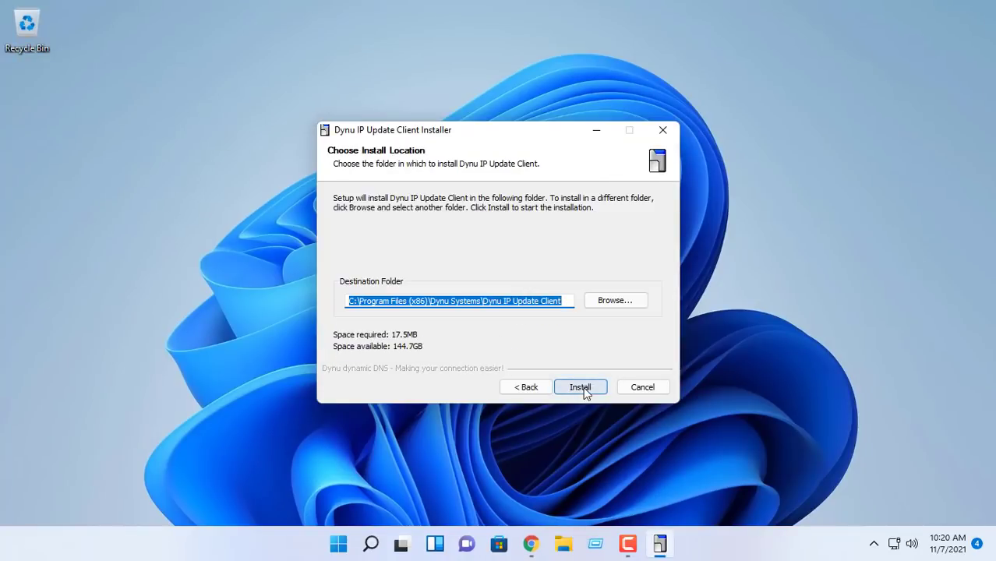
click(582, 387)
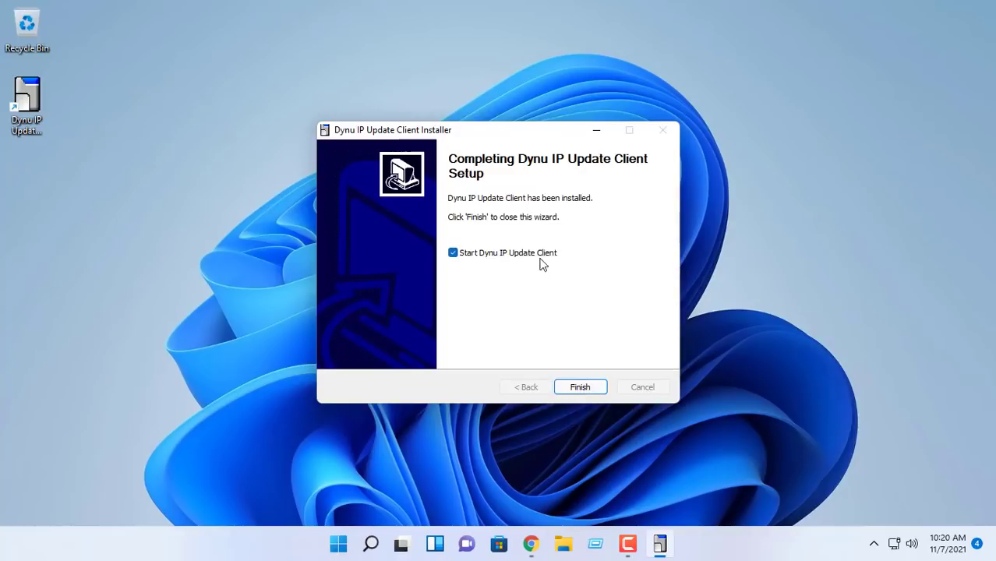
click(573, 388)
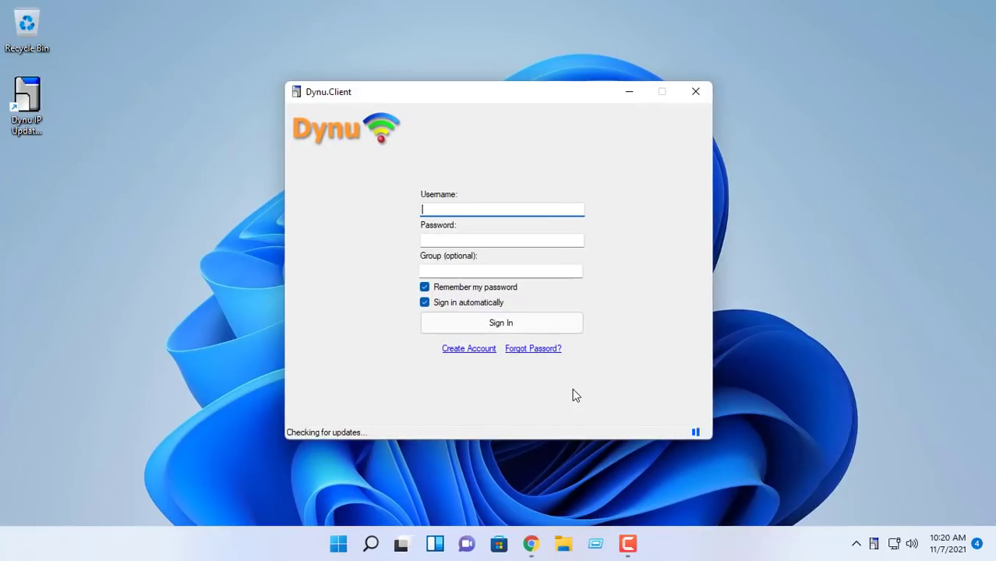
Step: Sign in to the update client with the Dynu username and password, then close it
text(toungcuu)
key(Tab)
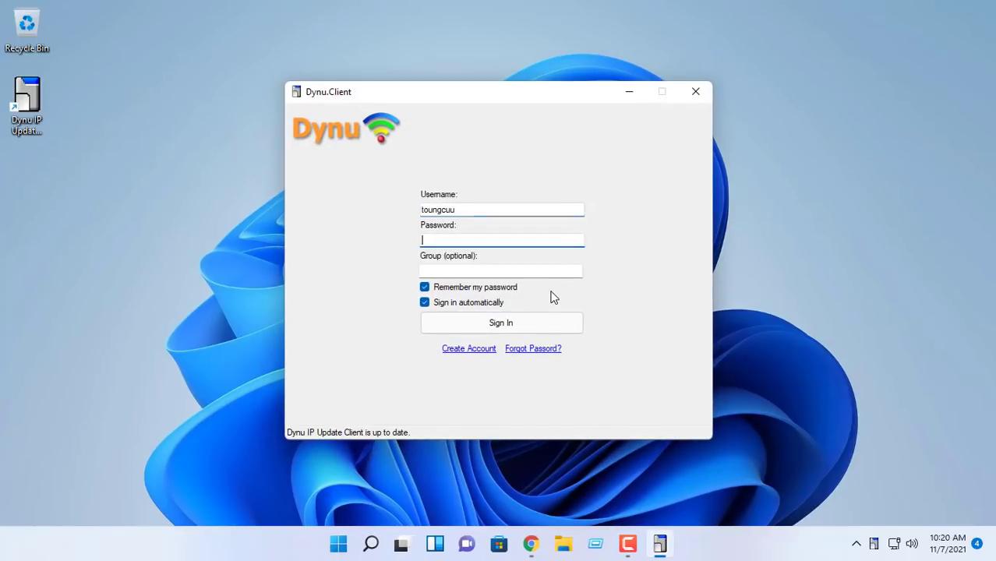
text(a)
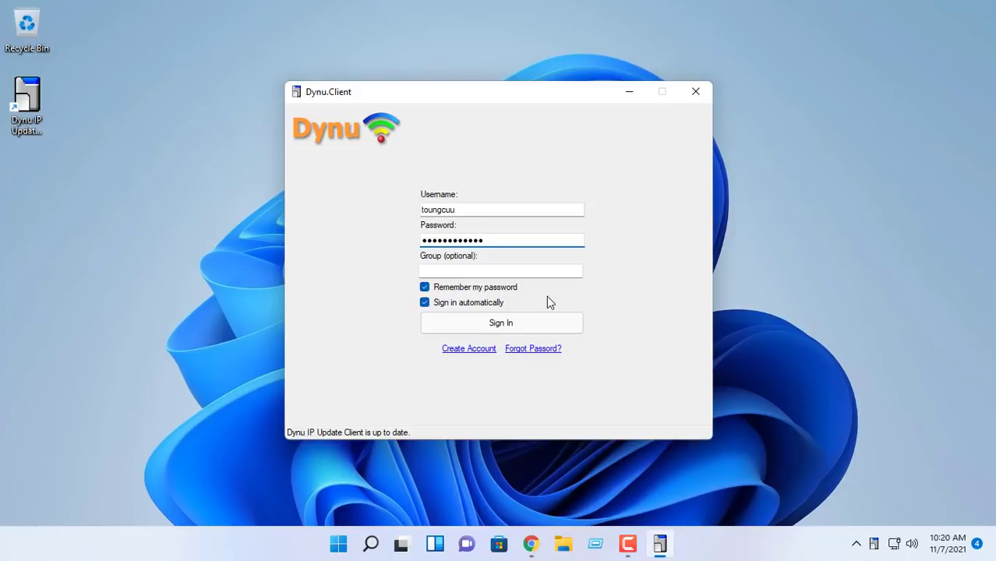
click(514, 327)
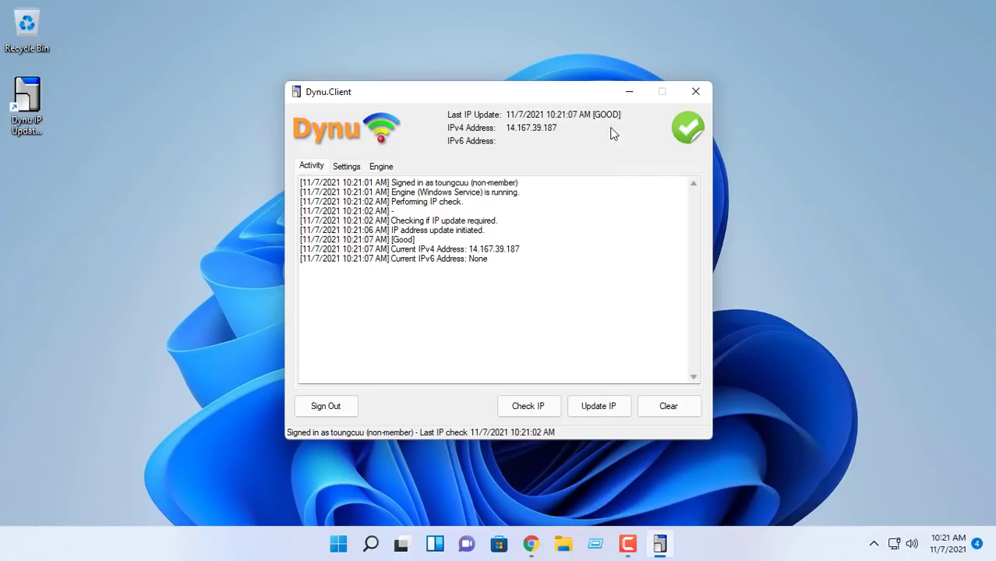
click(696, 94)
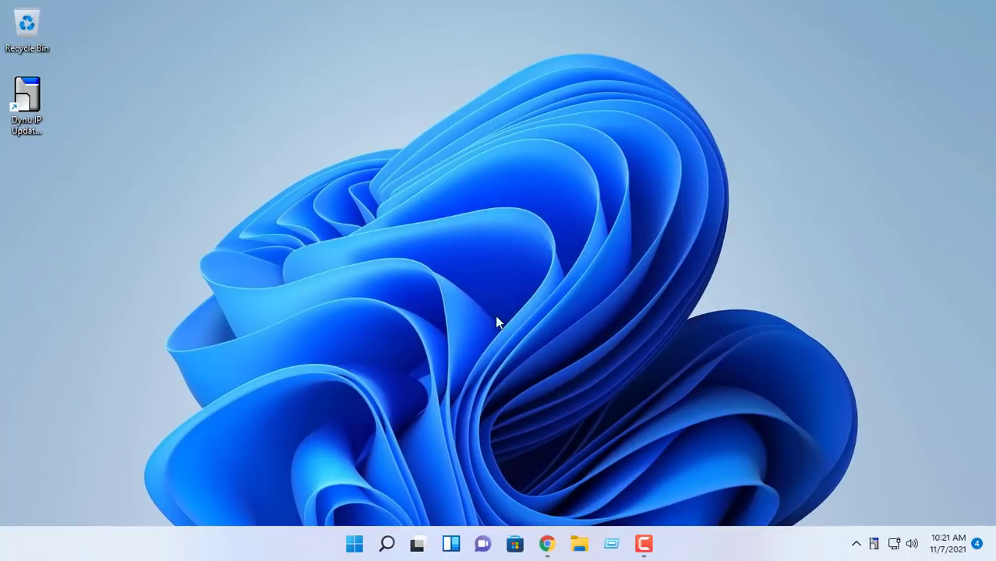
Step: Run compmgmt.msc and list the users under Local Users and Groups
click(611, 545)
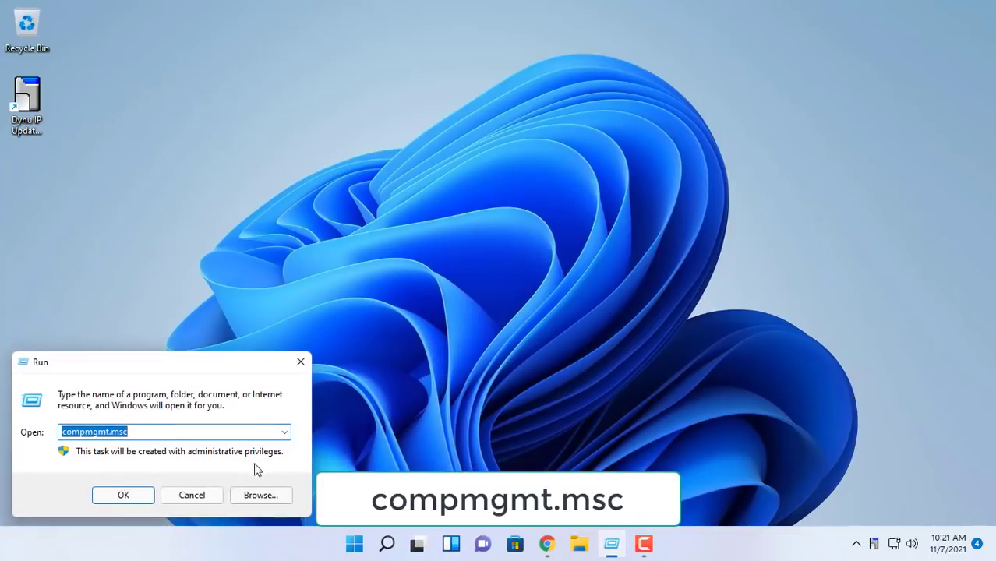
drag(234, 436, 53, 432)
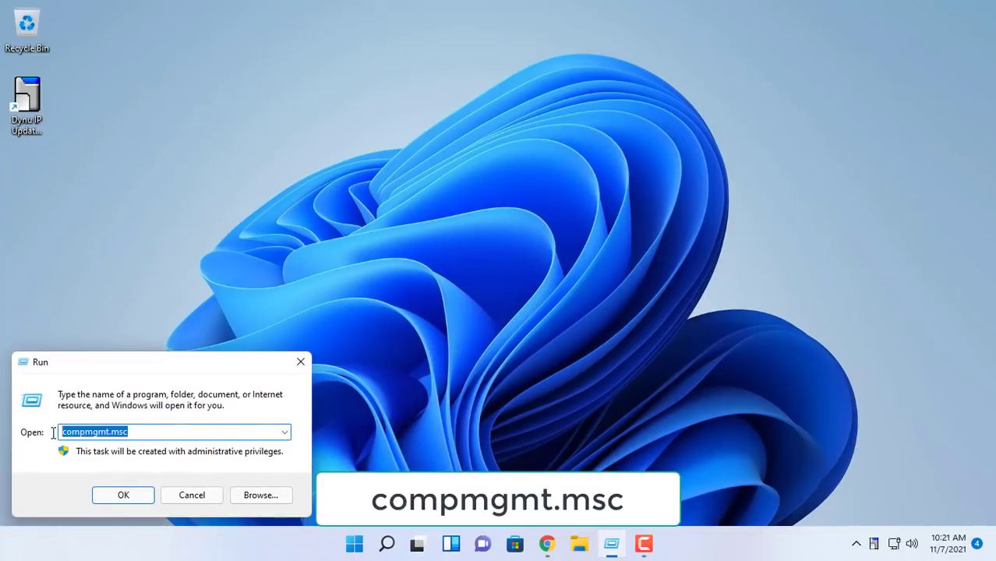
click(127, 500)
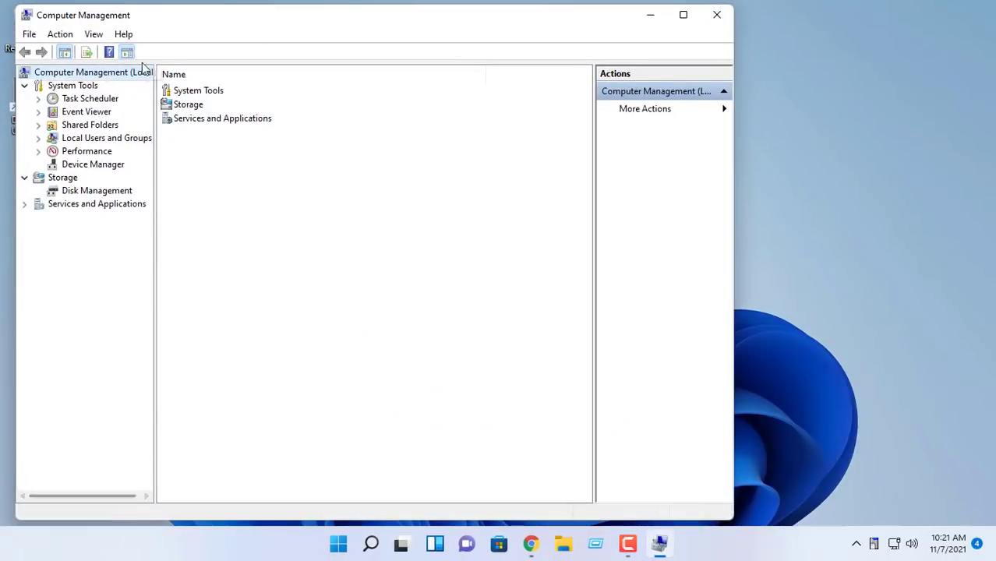
double_click(143, 16)
double_click(94, 130)
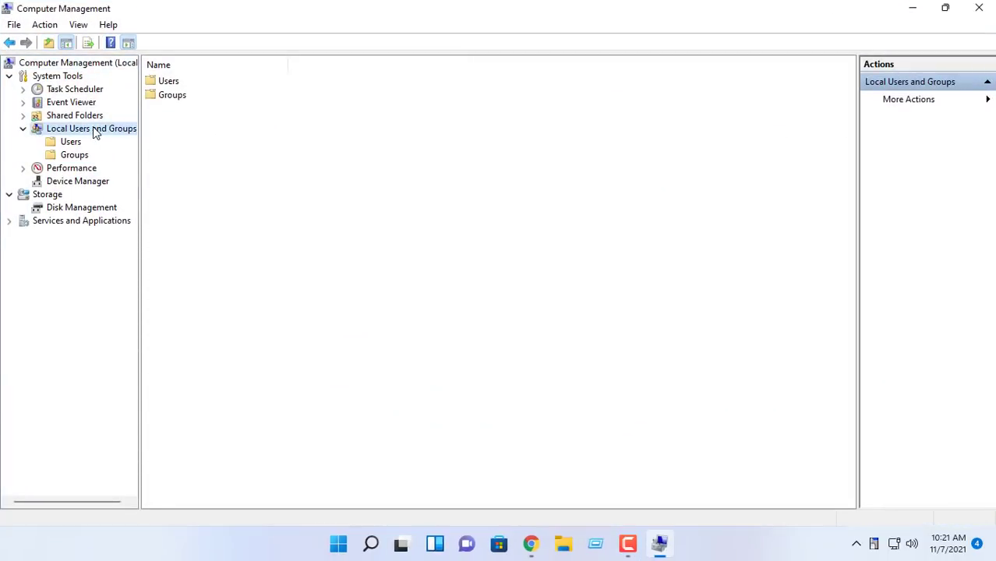
click(71, 142)
Step: Set and confirm a new password for the Administrator account
click(188, 83)
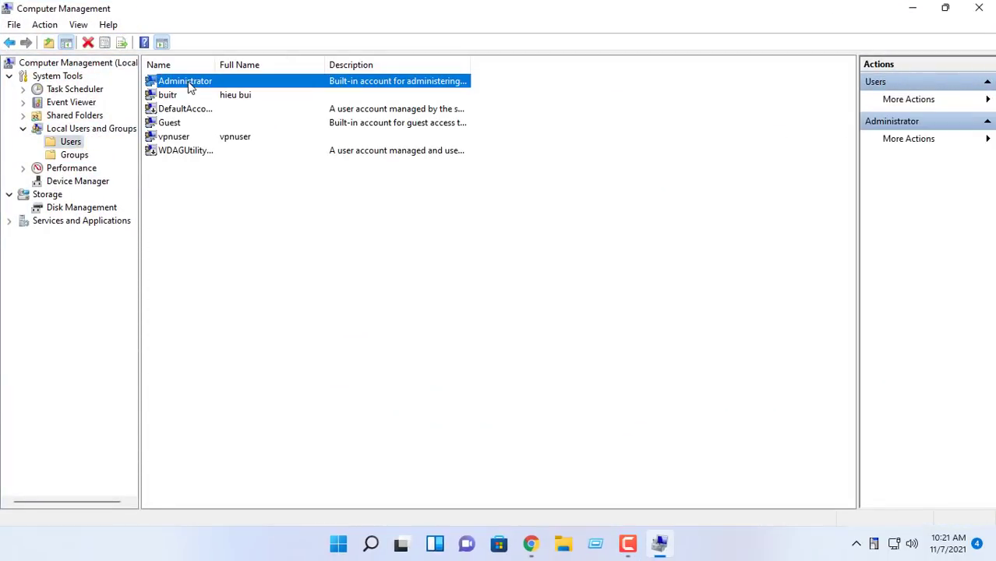
right_click(189, 85)
click(222, 91)
click(437, 343)
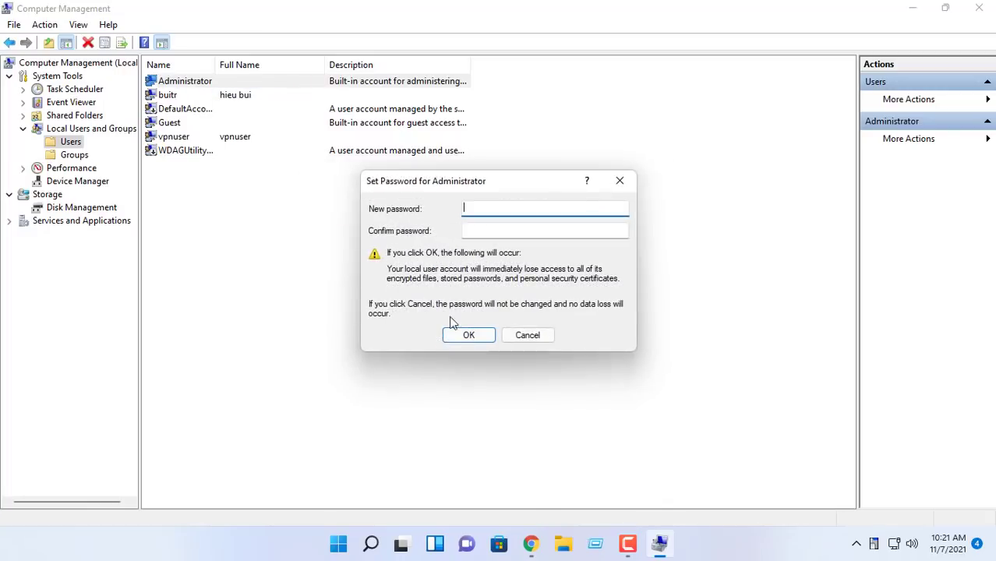
text(123)
click(496, 230)
text(123)
click(471, 337)
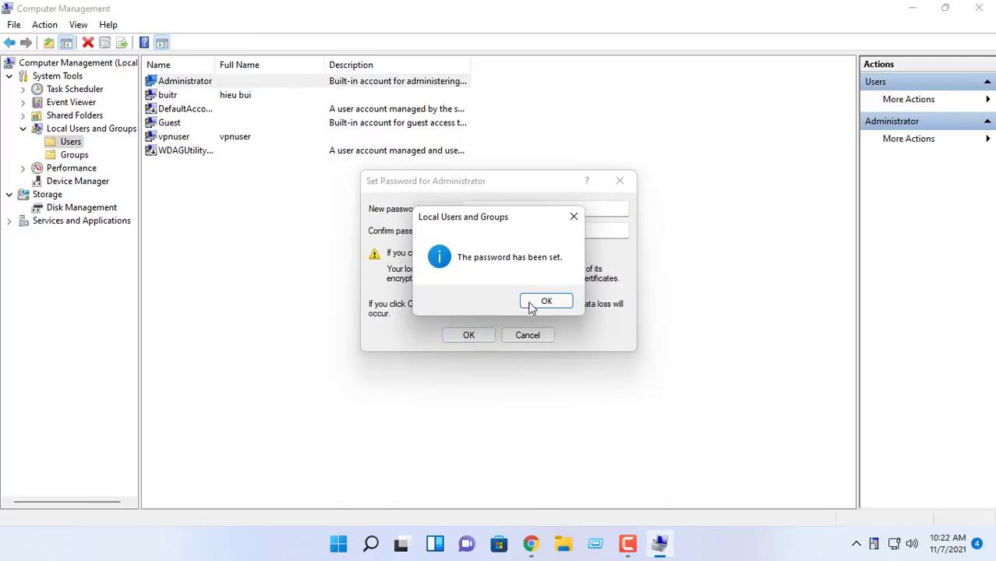
click(535, 302)
Step: Turn Remote Desktop on under System settings and confirm it
click(979, 11)
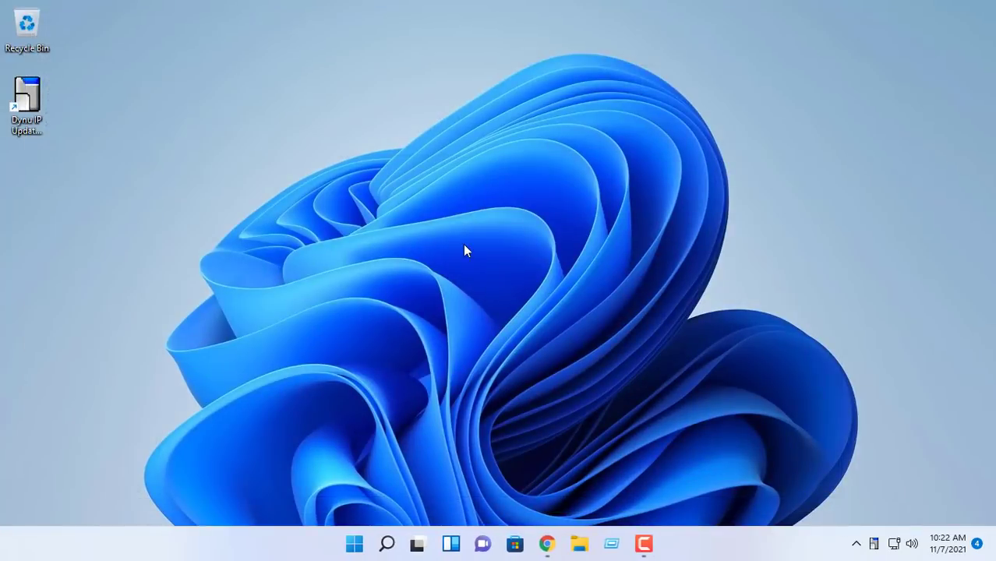
click(352, 545)
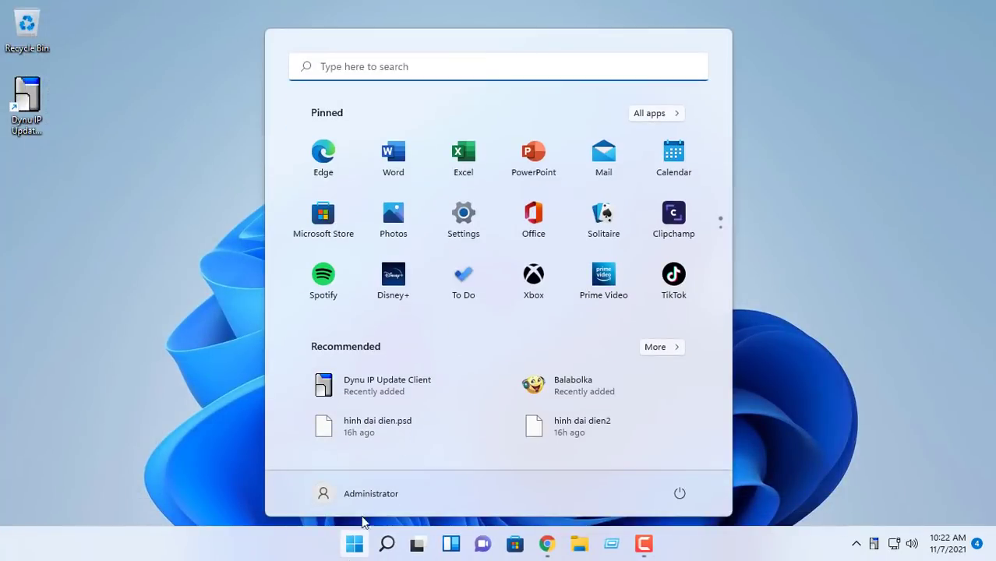
click(461, 217)
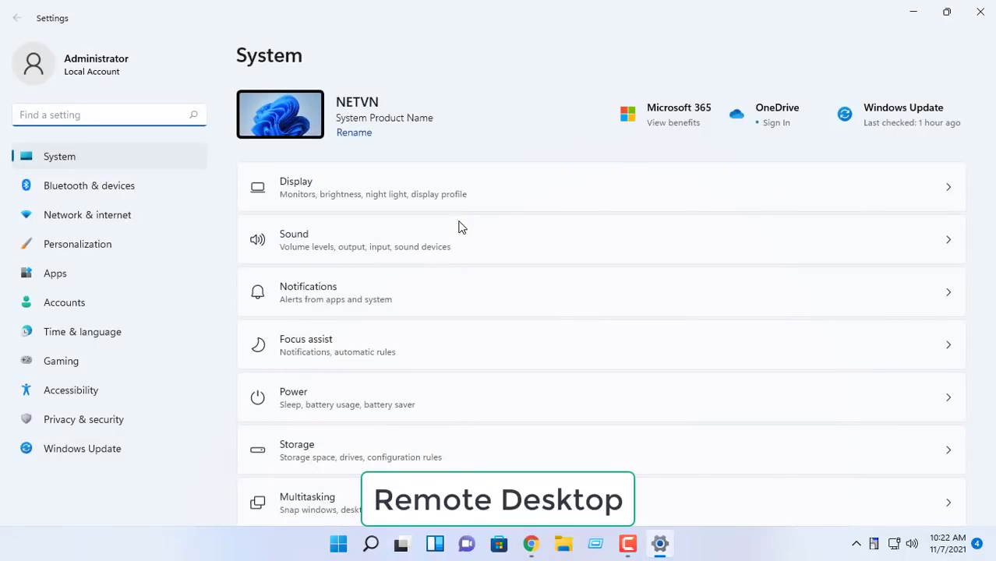
scroll(511, 316, down, 5)
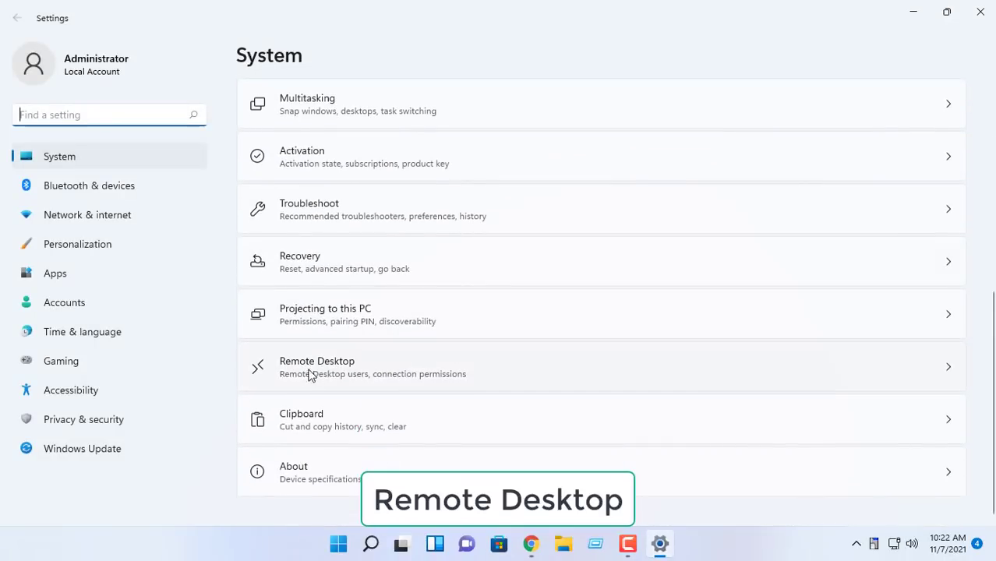
click(309, 368)
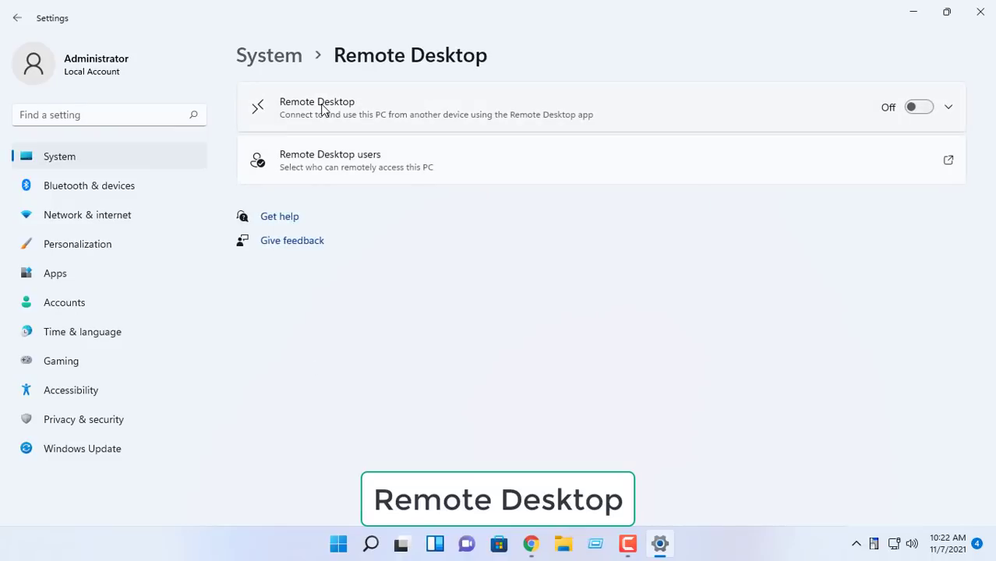
click(918, 108)
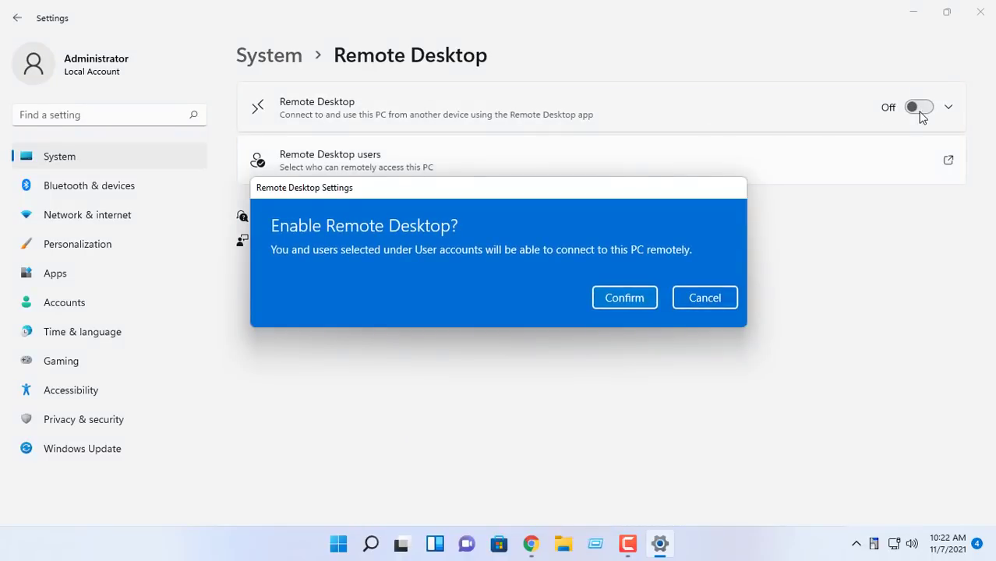
click(646, 298)
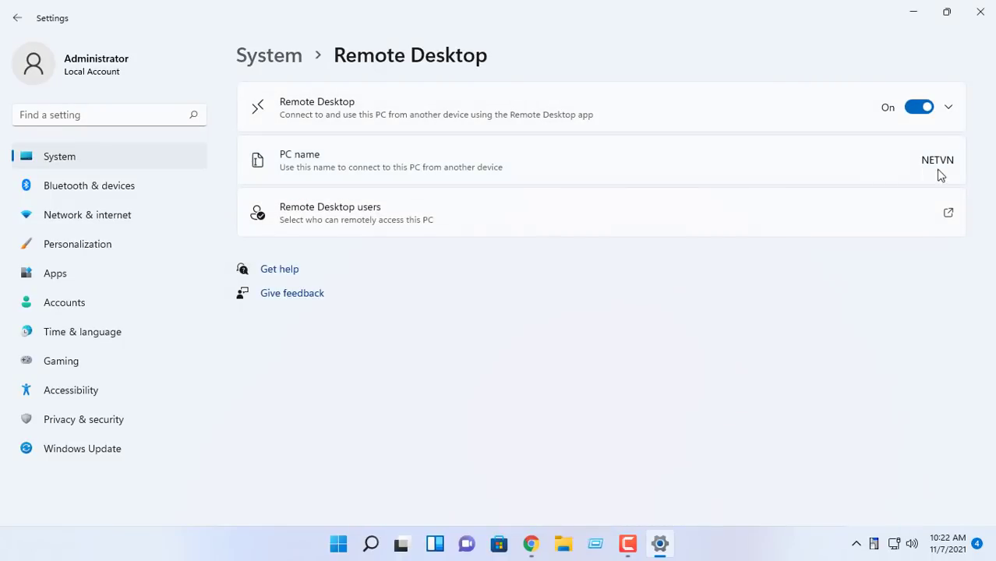
Step: Verify Remote Desktop is allowed through the firewall on Private and Public networks
click(980, 11)
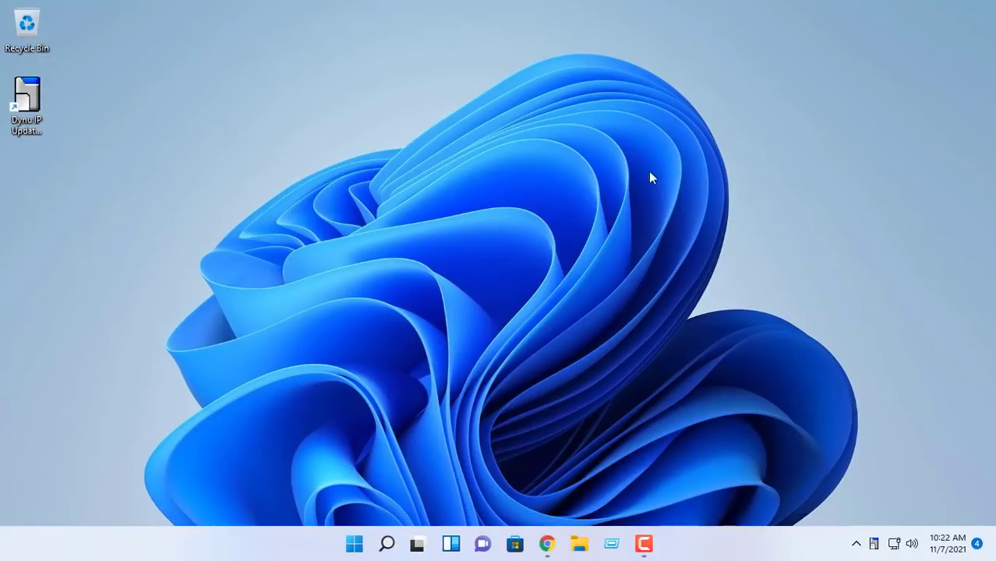
click(390, 544)
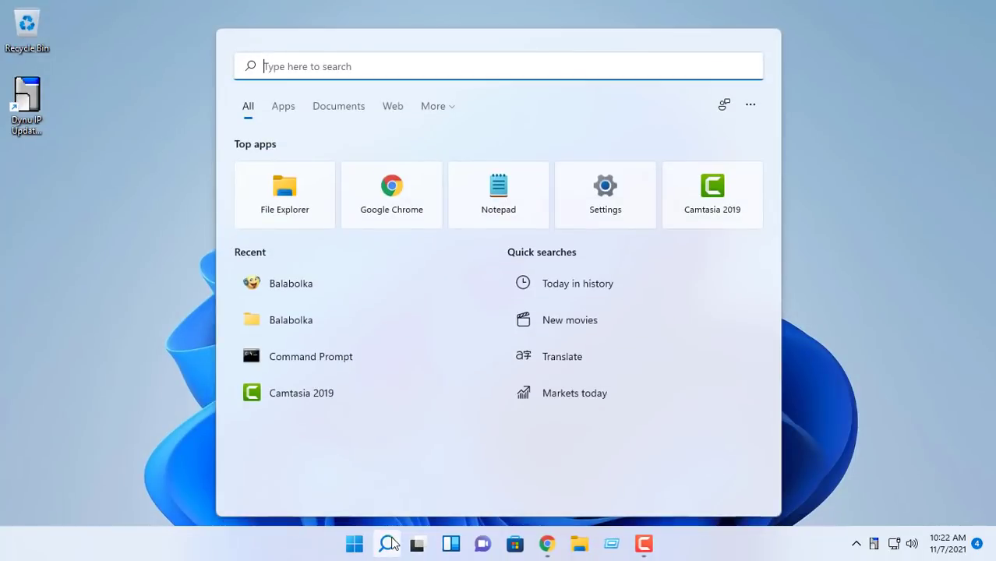
text(a)
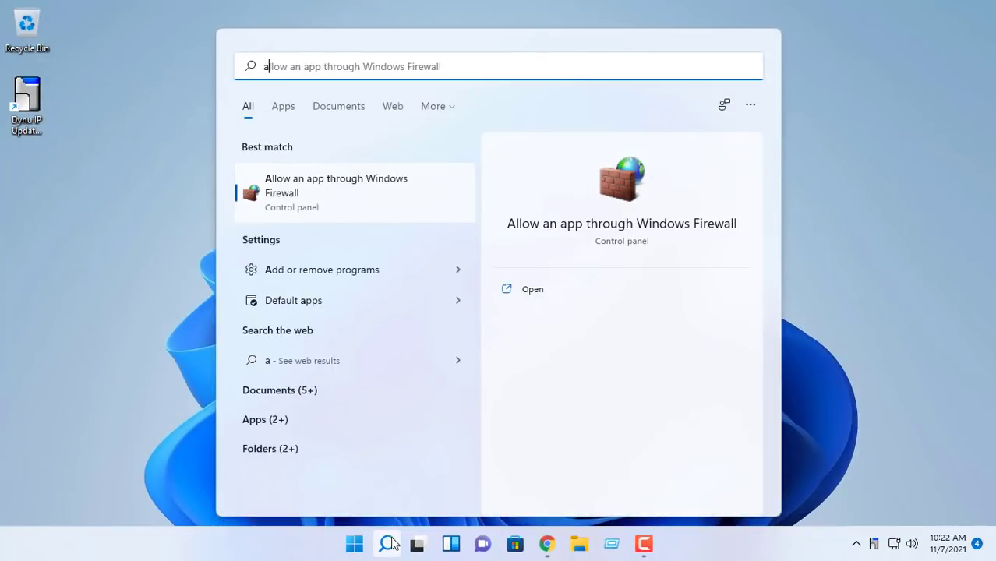
click(622, 198)
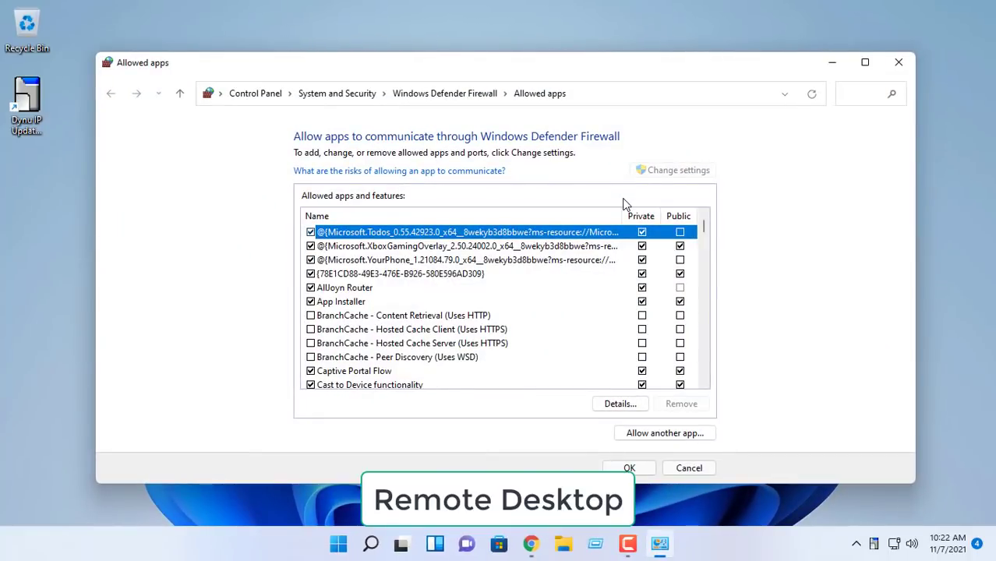
key(r)
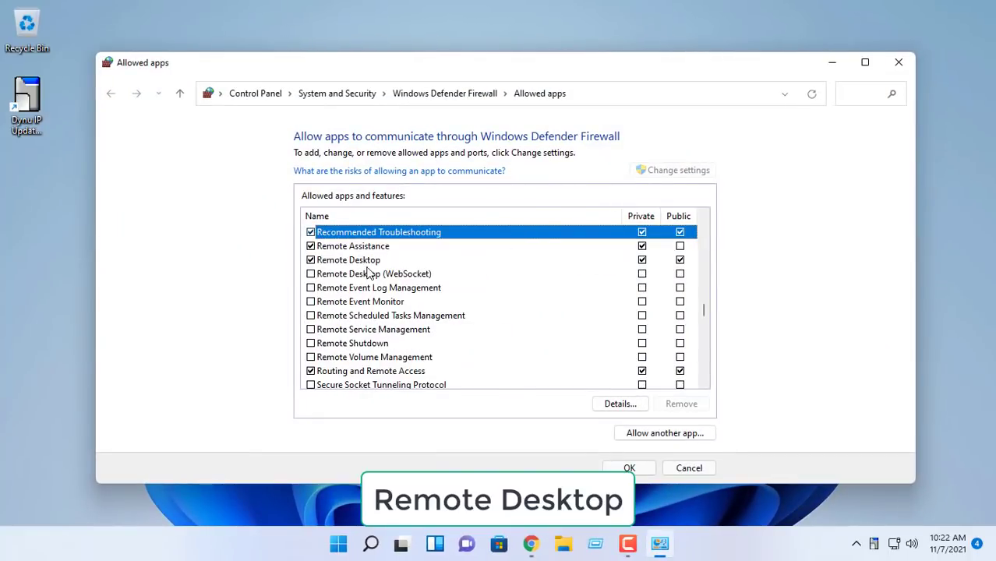
click(363, 261)
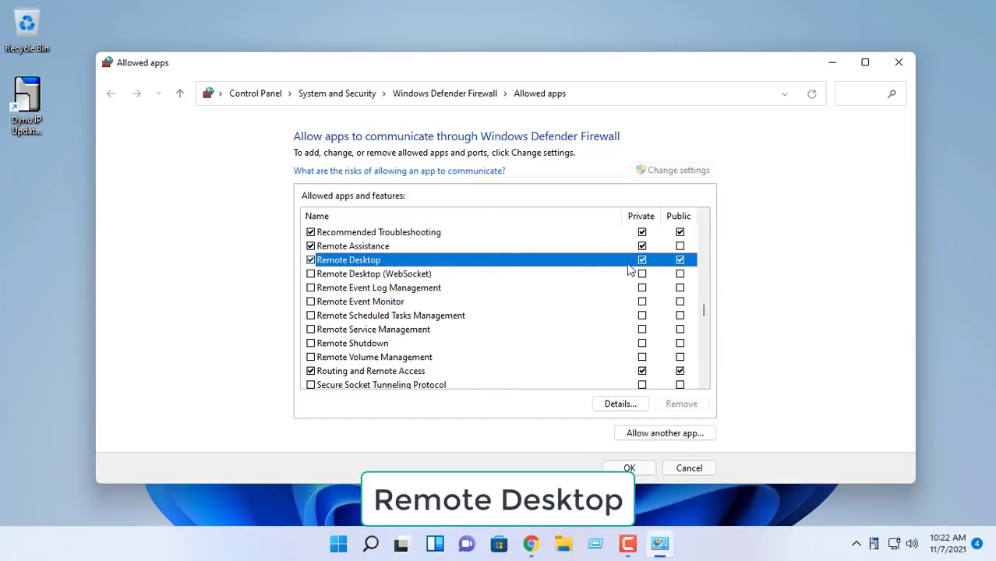
click(631, 471)
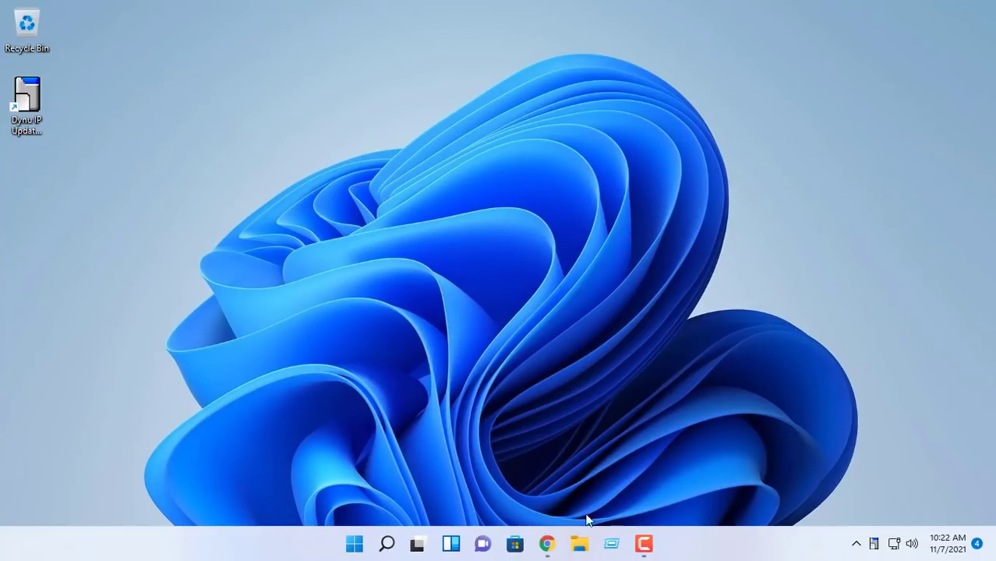
Step: Run ncpa.cpl and open the Ethernet 2 adapter properties
click(611, 545)
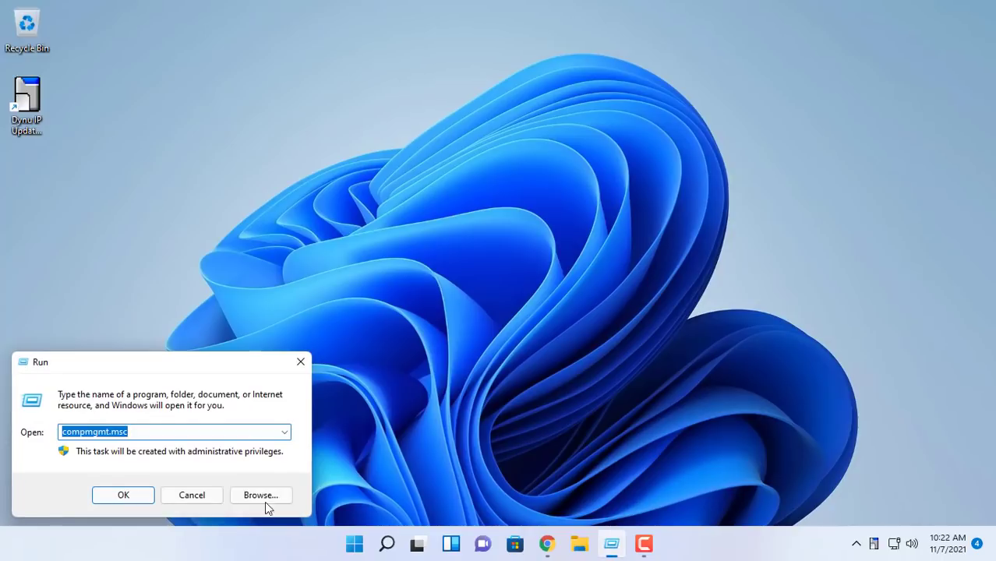
text(nc)
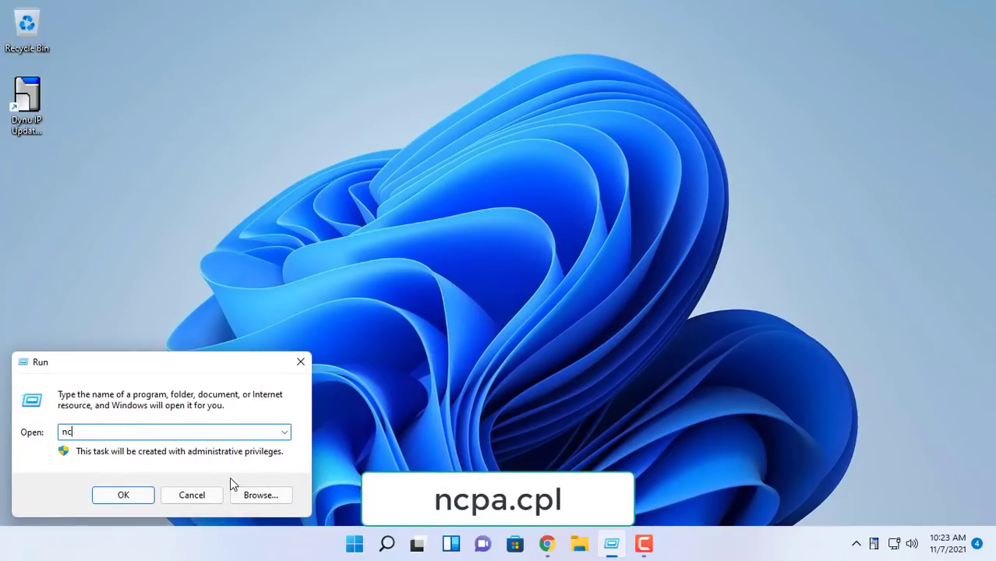
text(pa.cpl)
key(Return)
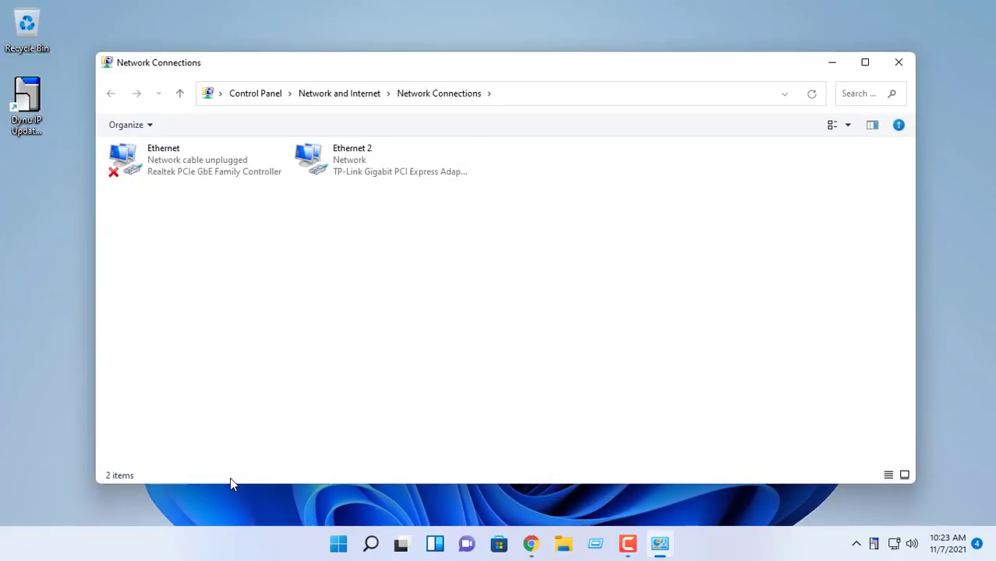
double_click(357, 63)
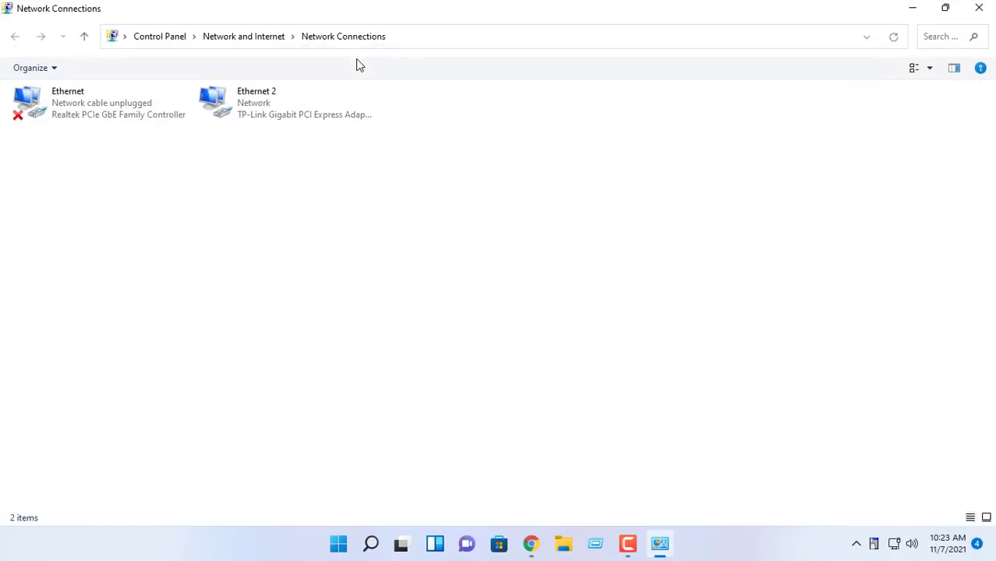
click(240, 100)
right_click(239, 102)
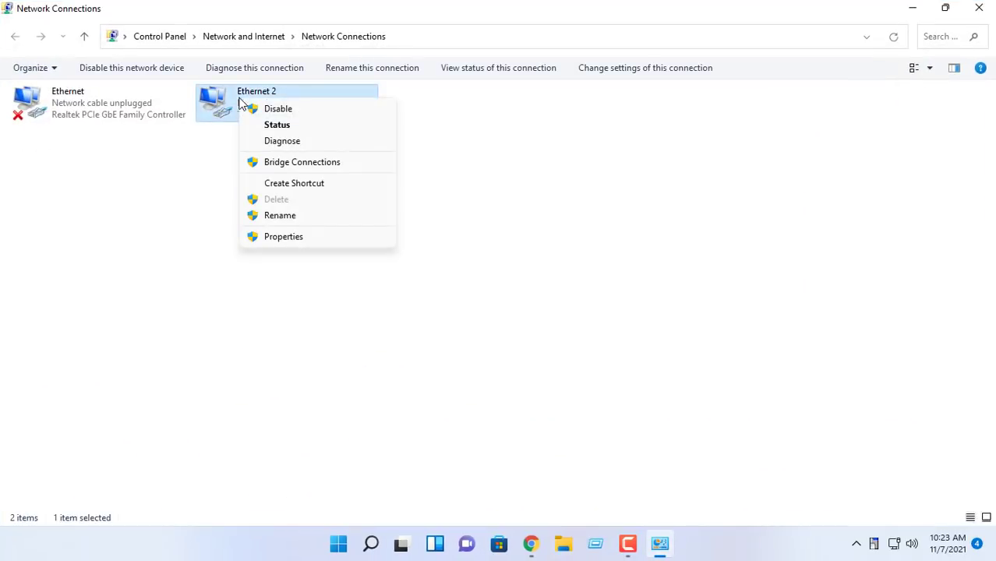
click(268, 236)
Step: Review the IPv4 settings (10.11.32.94, gateway 10.11.32.140) and close without changes
click(132, 235)
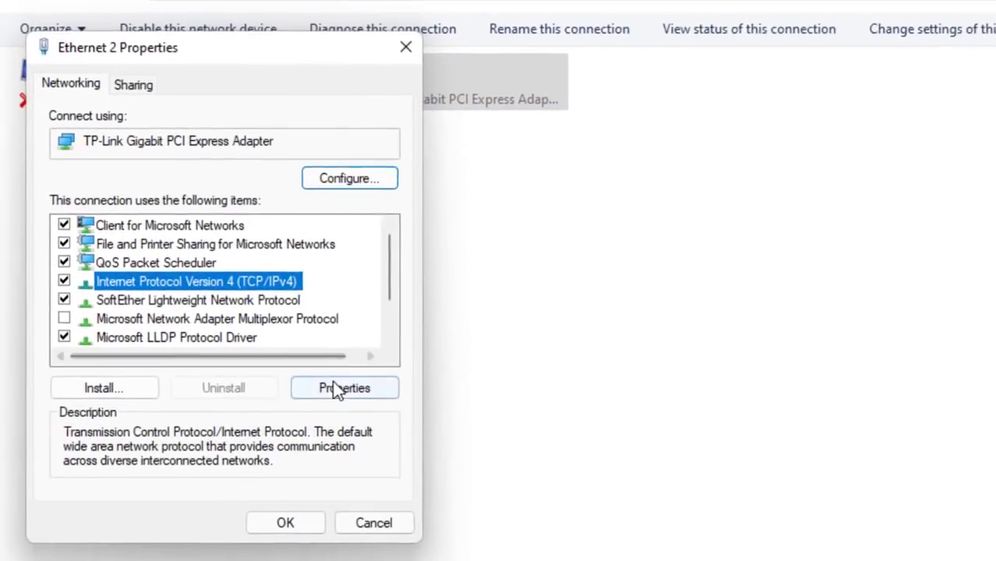
click(253, 306)
drag(327, 131, 678, 49)
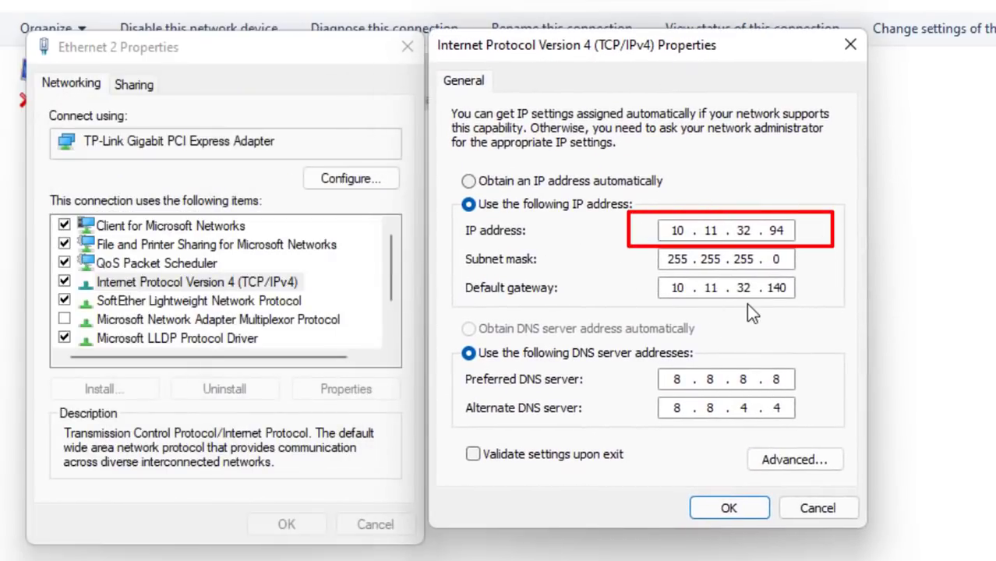
click(818, 508)
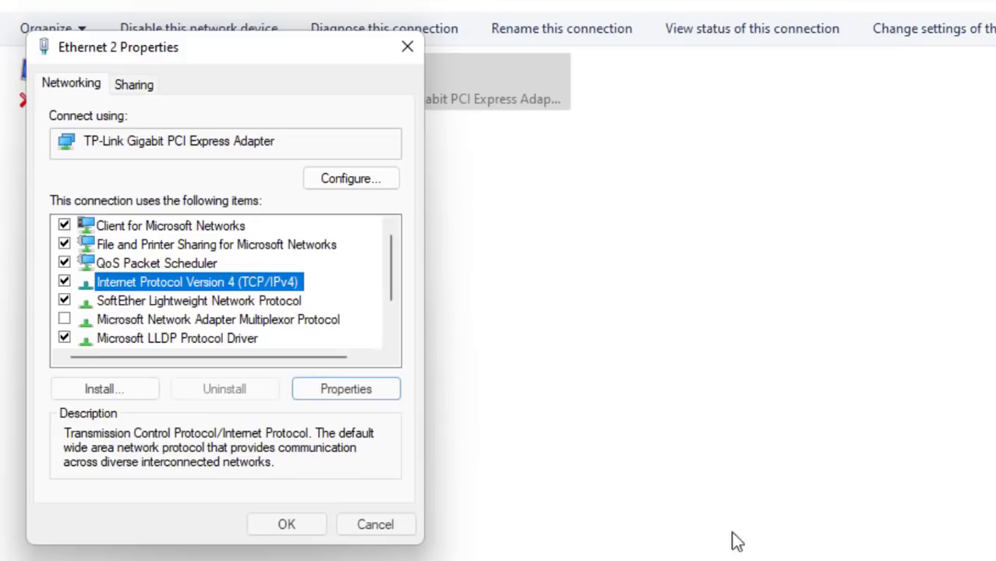
click(375, 525)
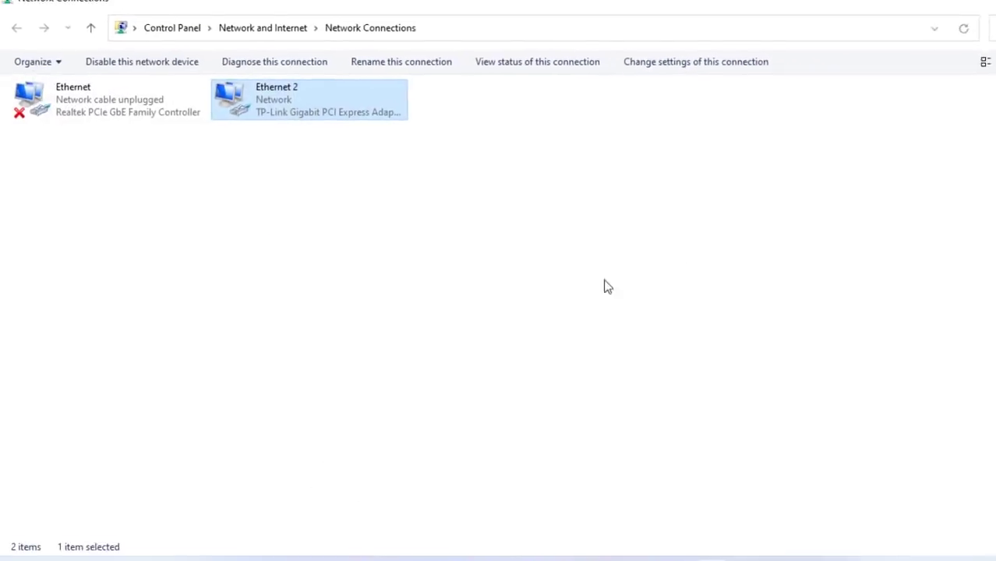
click(975, 6)
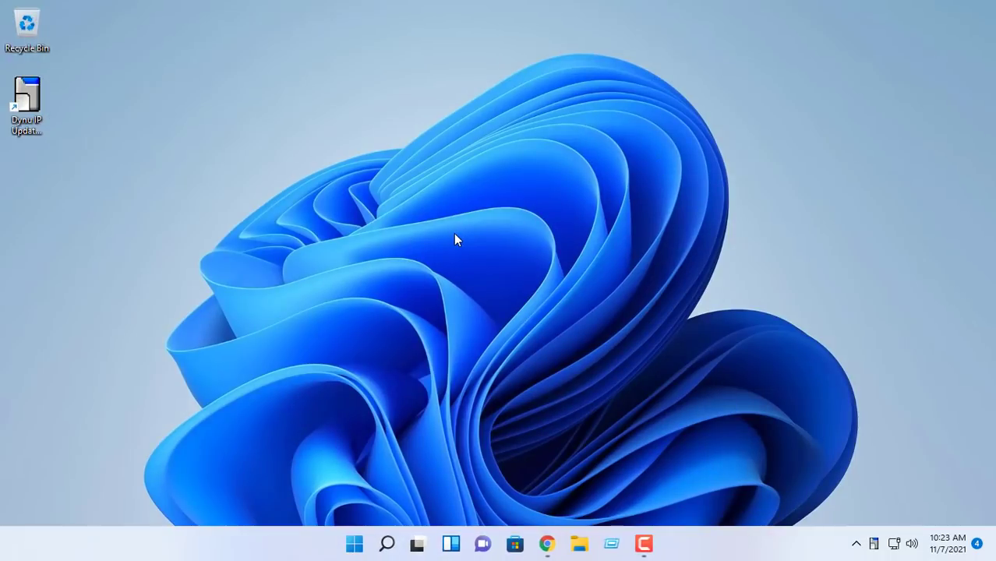
Step: Open the Vigor router interface and start a new NAT Port Redirection profile
click(547, 544)
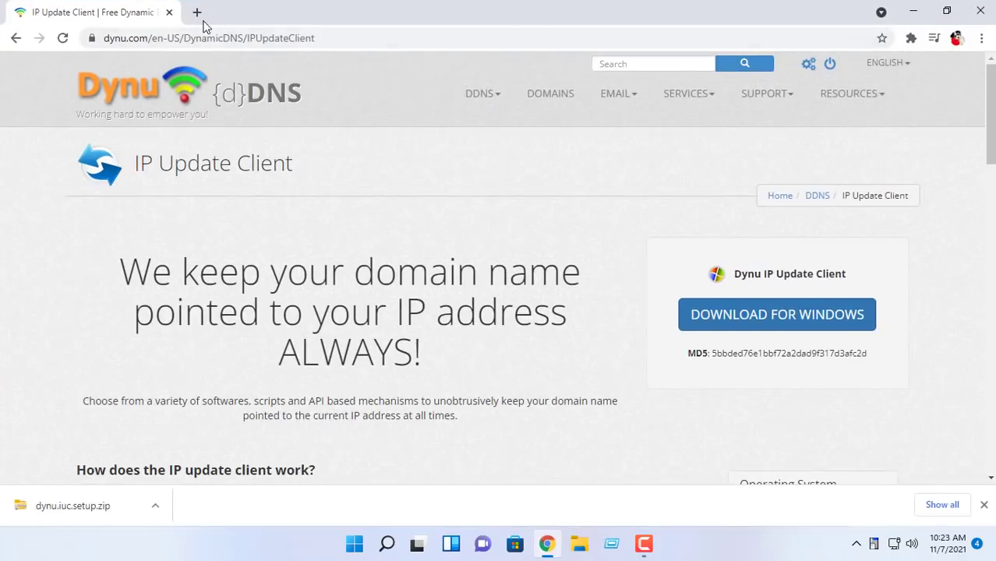
click(197, 13)
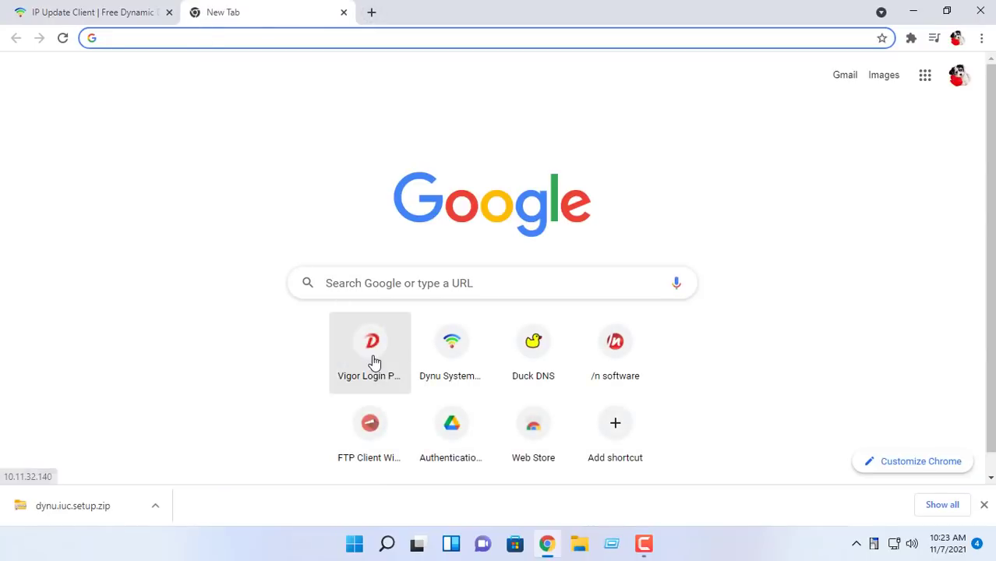
click(371, 363)
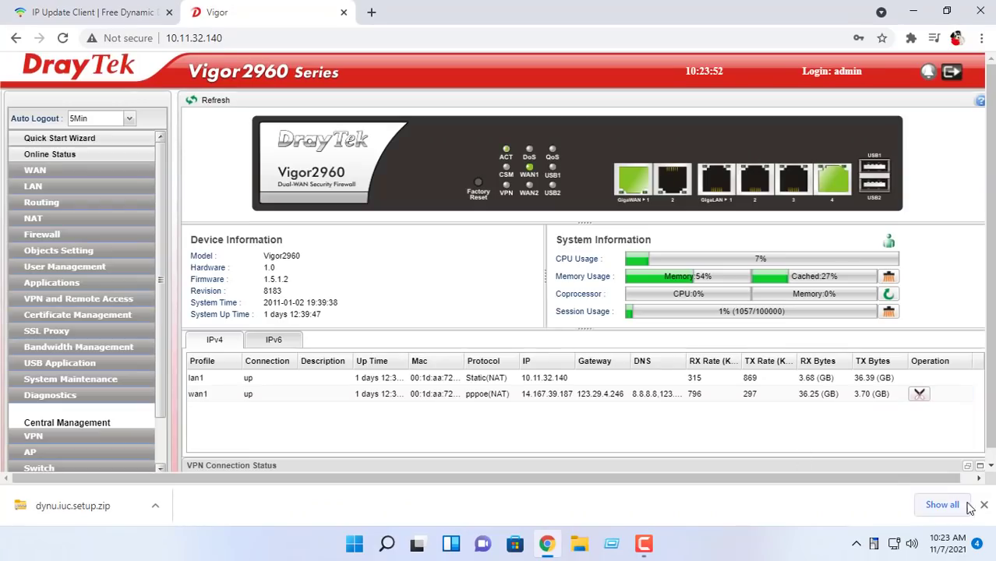
click(983, 505)
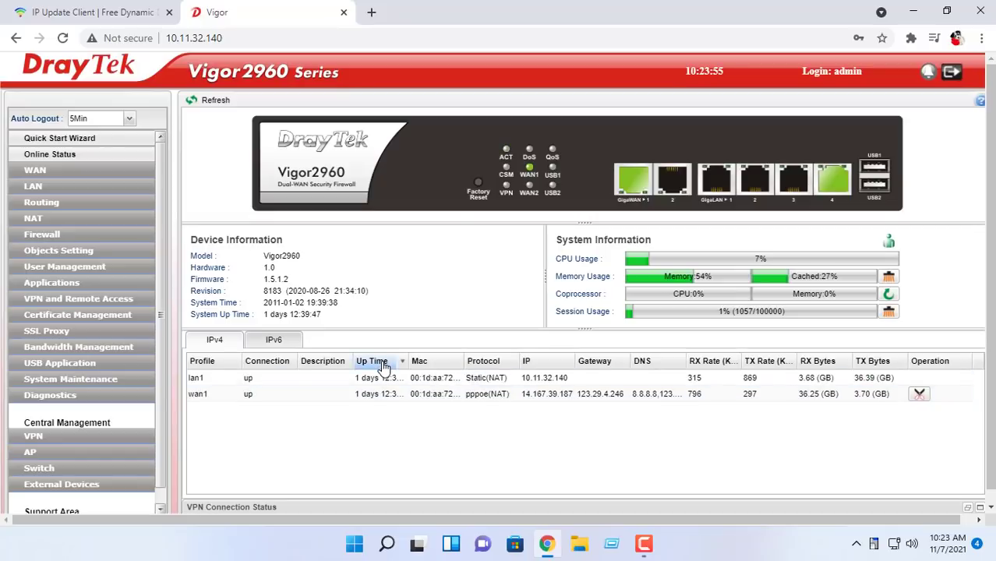
click(44, 219)
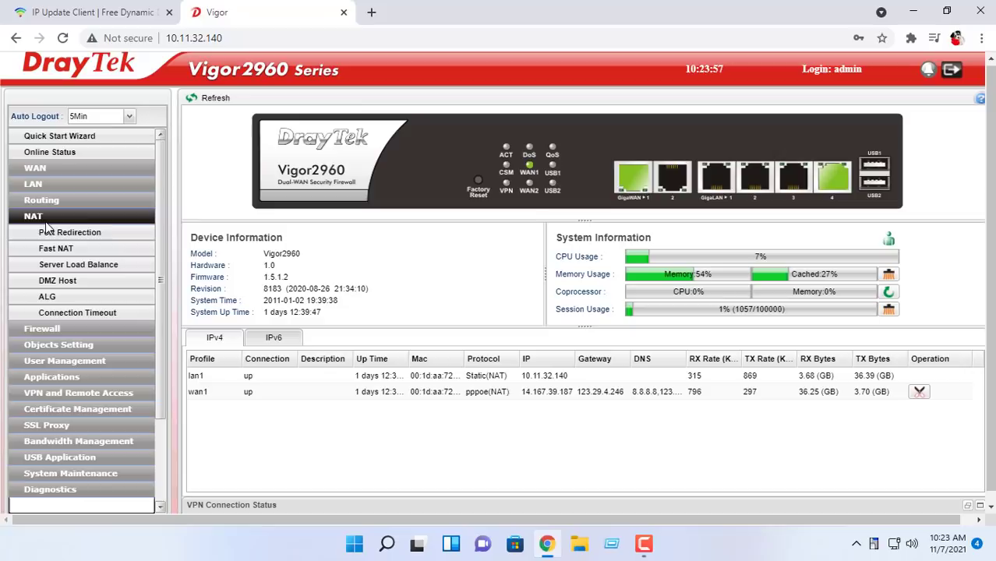
click(74, 232)
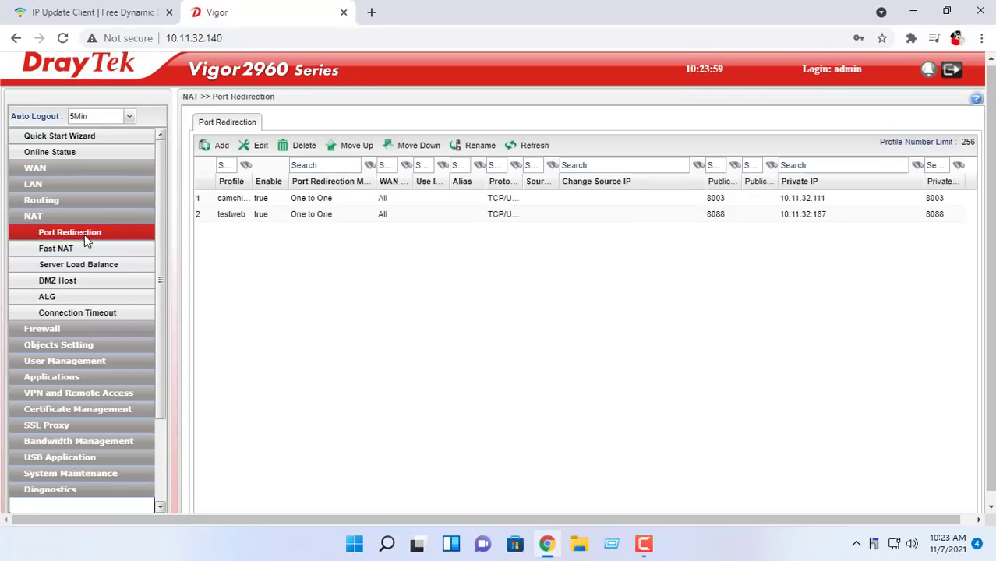
click(221, 146)
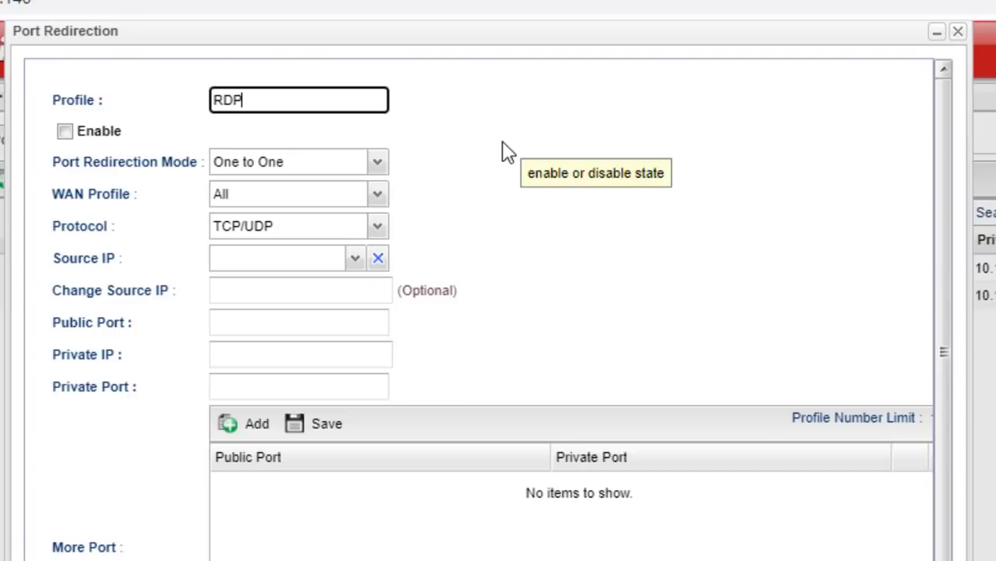
Step: Enable the RDP profile forwarding public port 3389 to 10.11.32.94 port 3389, and add it
click(65, 131)
click(263, 322)
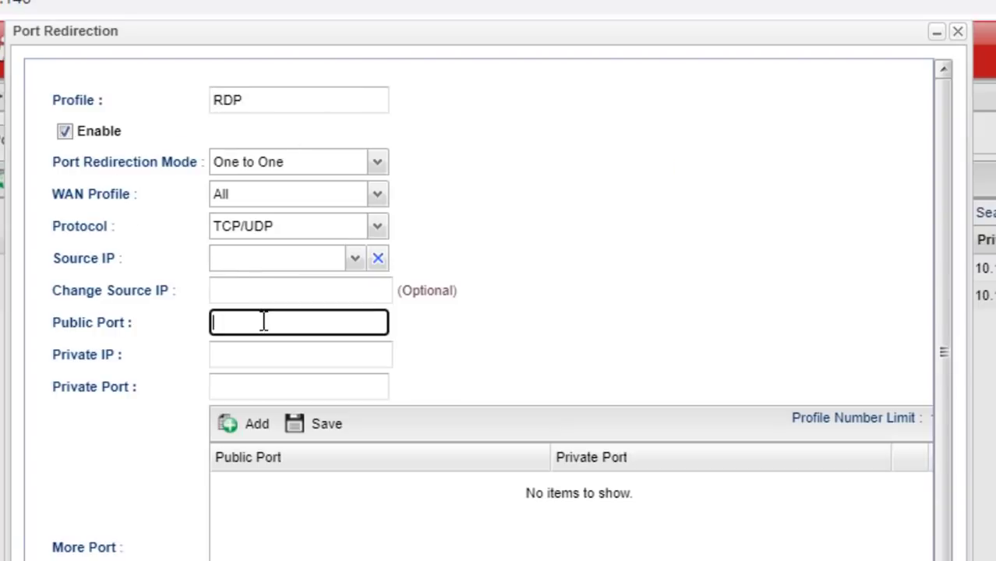
text(3389)
click(365, 354)
text(10.11)
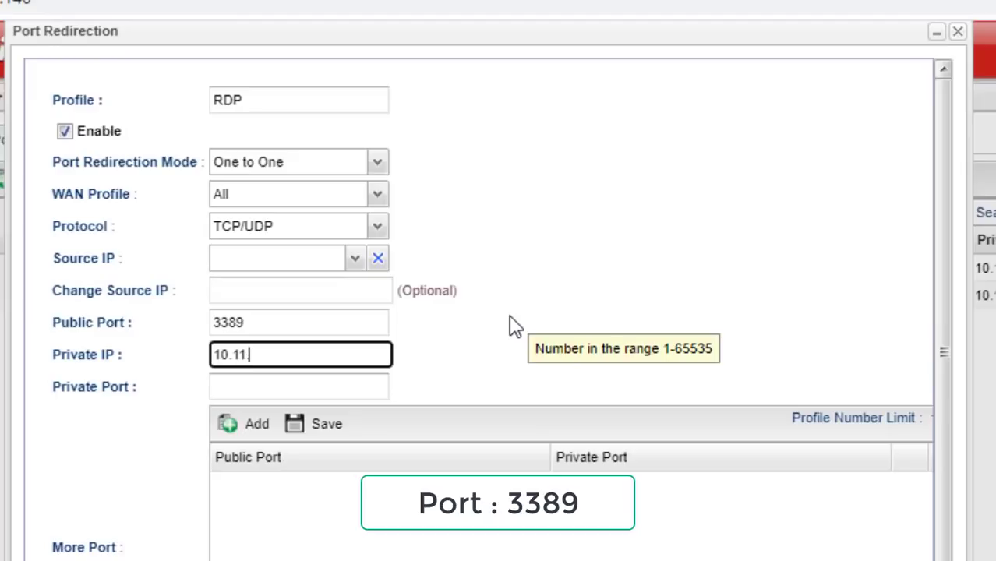
text(.32.94)
click(385, 386)
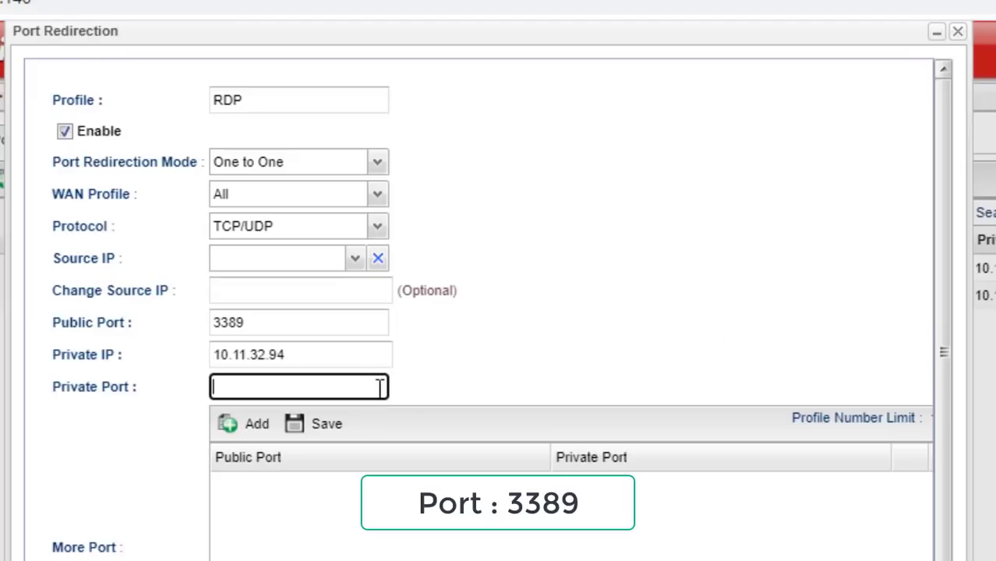
text(3389)
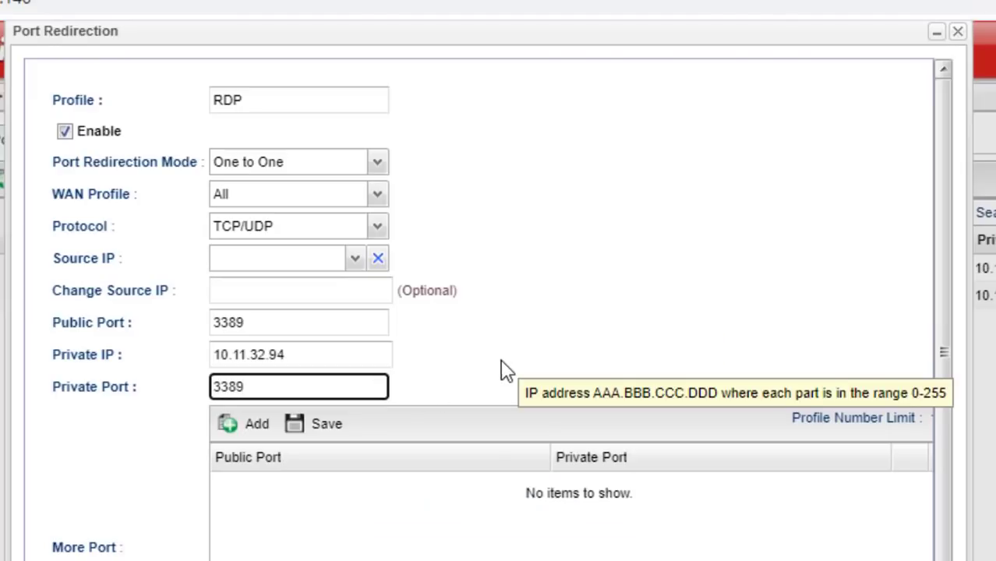
scroll(505, 371, down, 1)
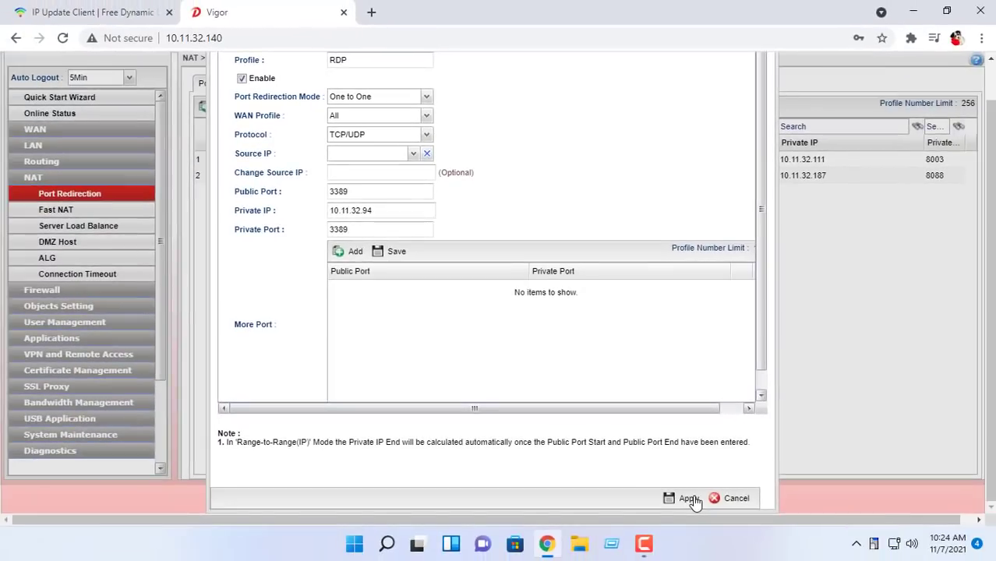
click(693, 501)
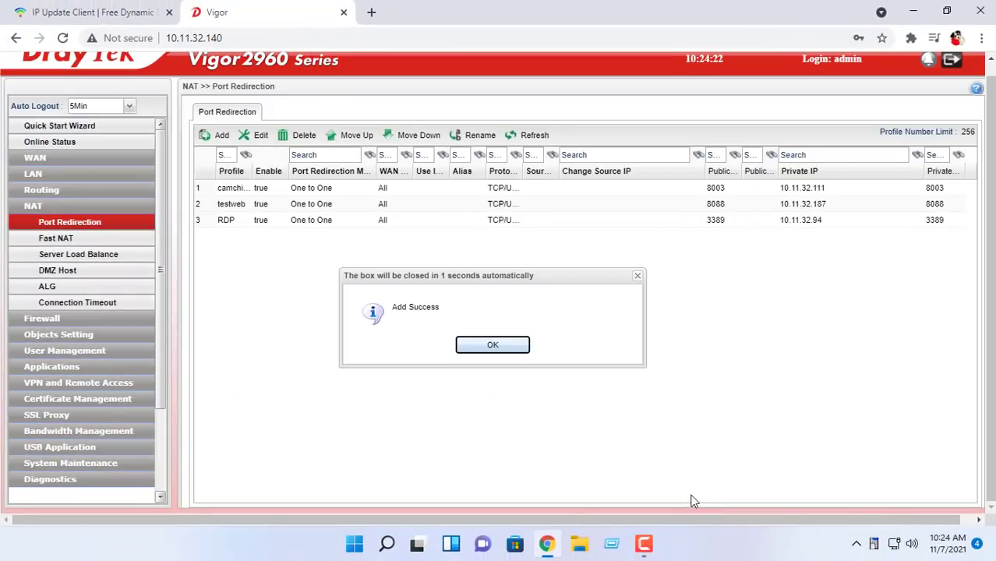
click(313, 223)
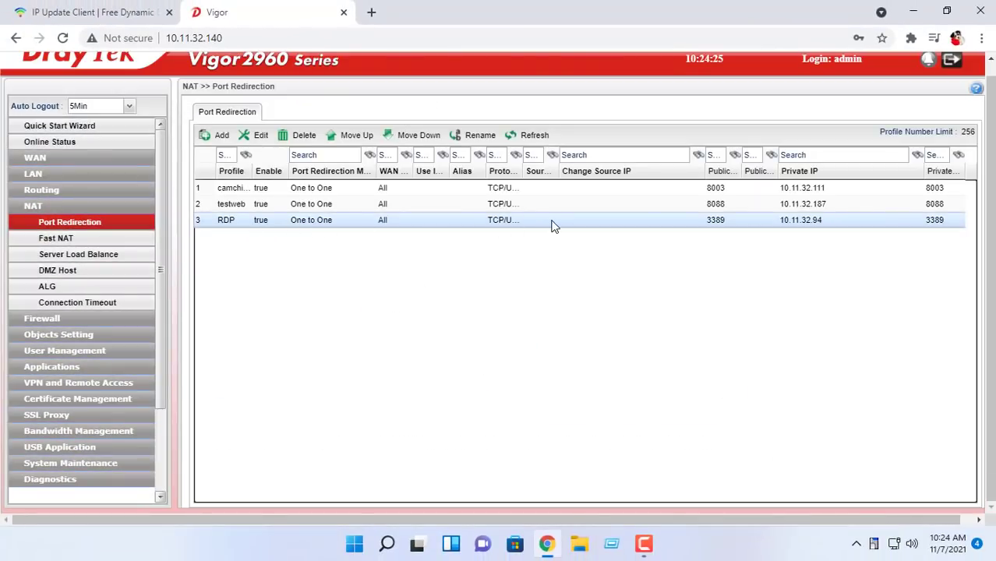
Step: Close Chrome and bring up the Start menu's Sleep, Shut down and Restart options
click(976, 10)
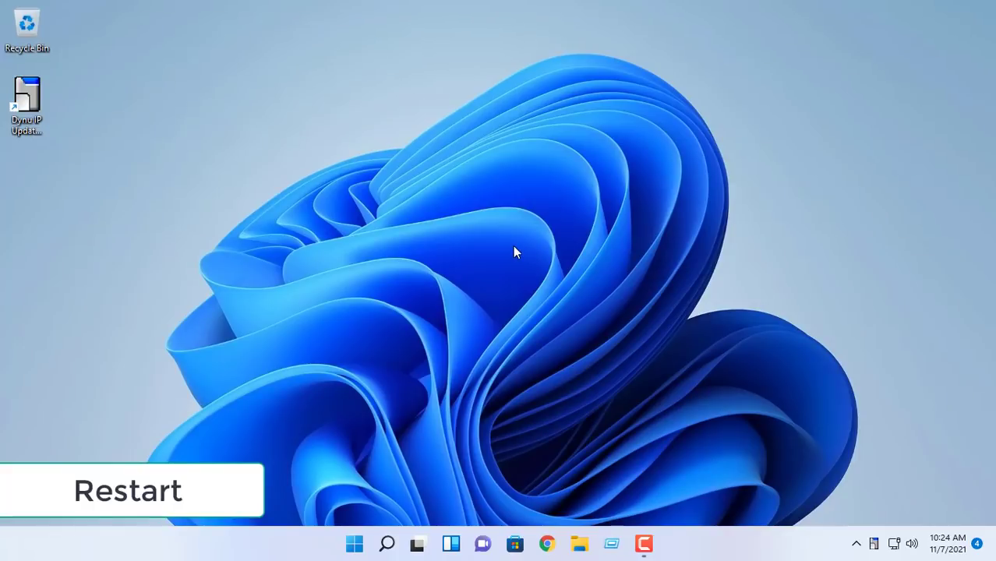
click(354, 545)
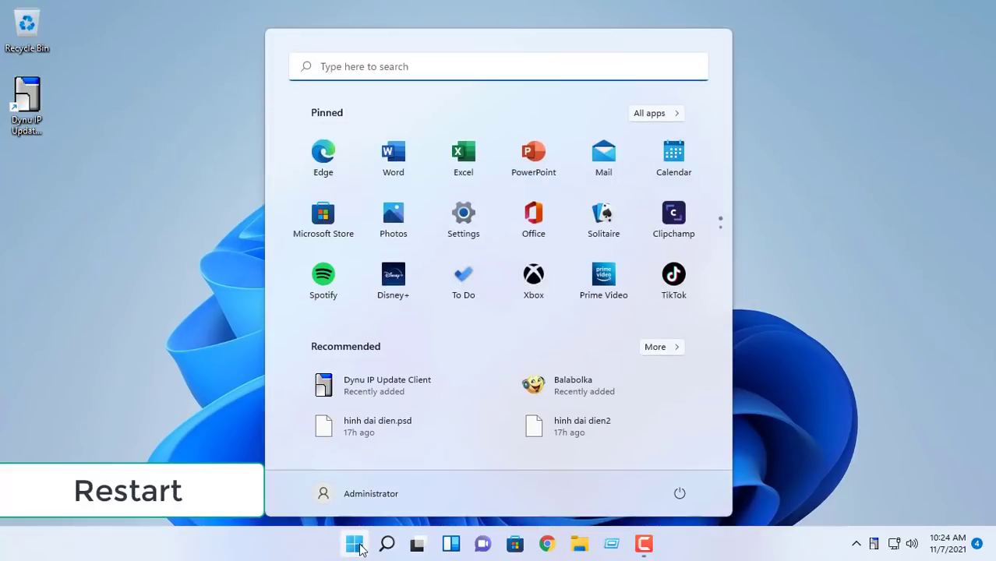
click(680, 492)
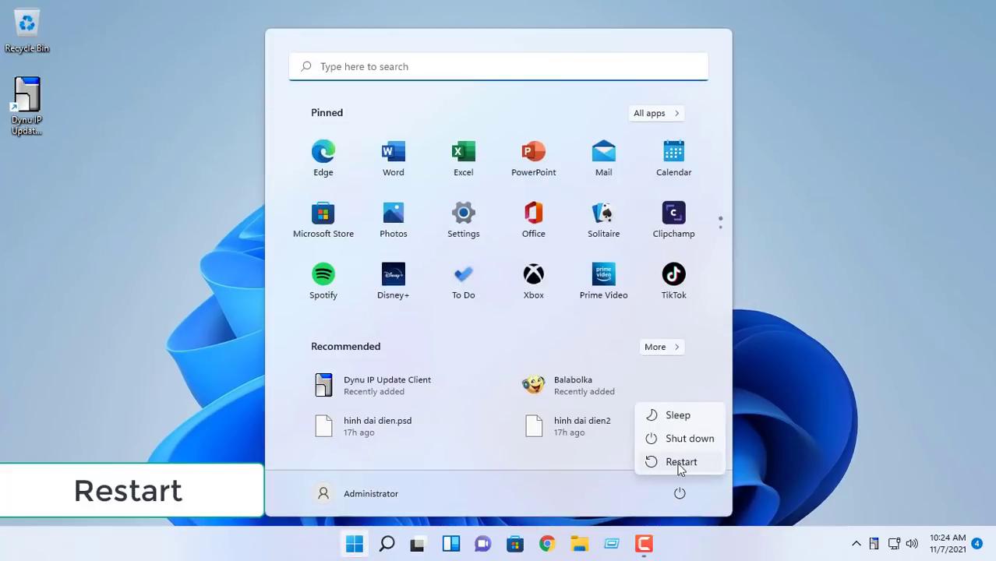